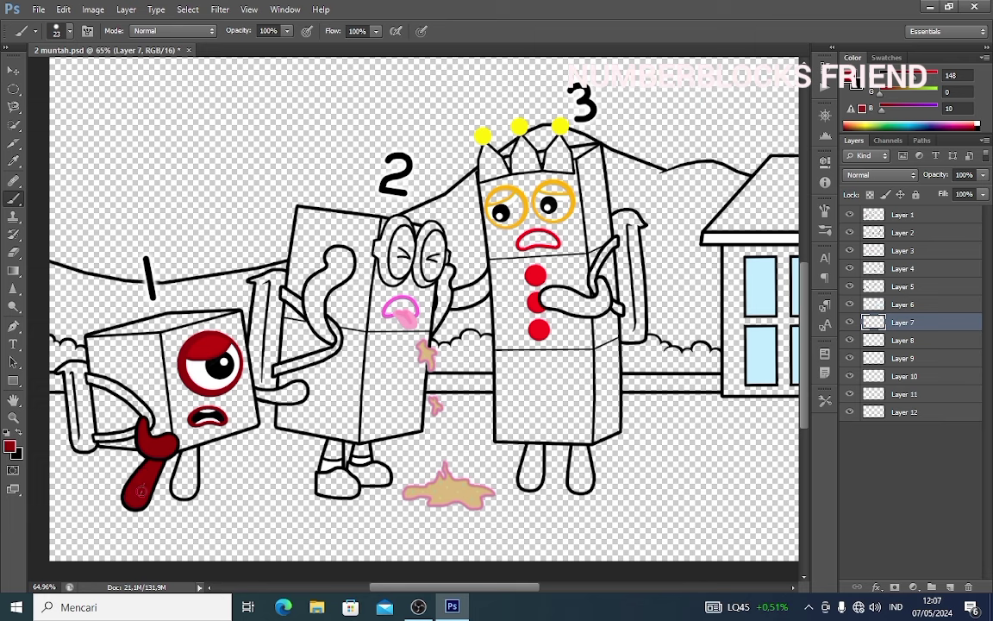
# Paint character 1's remaining leg and outstretched hand dark red (RGB 148, 0, 10) on Layer 7 with the 23 px brush.
pyautogui.moveTo(191, 453)
pyautogui.mouseDown()
pyautogui.moveTo(179, 482)
pyautogui.moveTo(194, 488)
pyautogui.mouseUp()
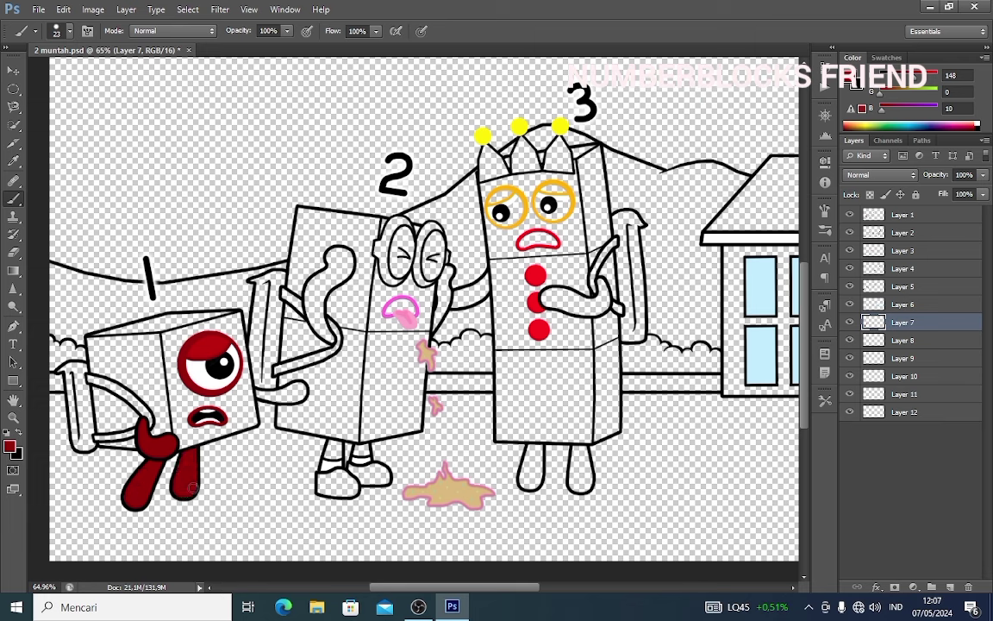
pyautogui.moveTo(258, 395)
pyautogui.mouseDown()
pyautogui.moveTo(301, 390)
pyautogui.moveTo(263, 396)
pyautogui.mouseUp()
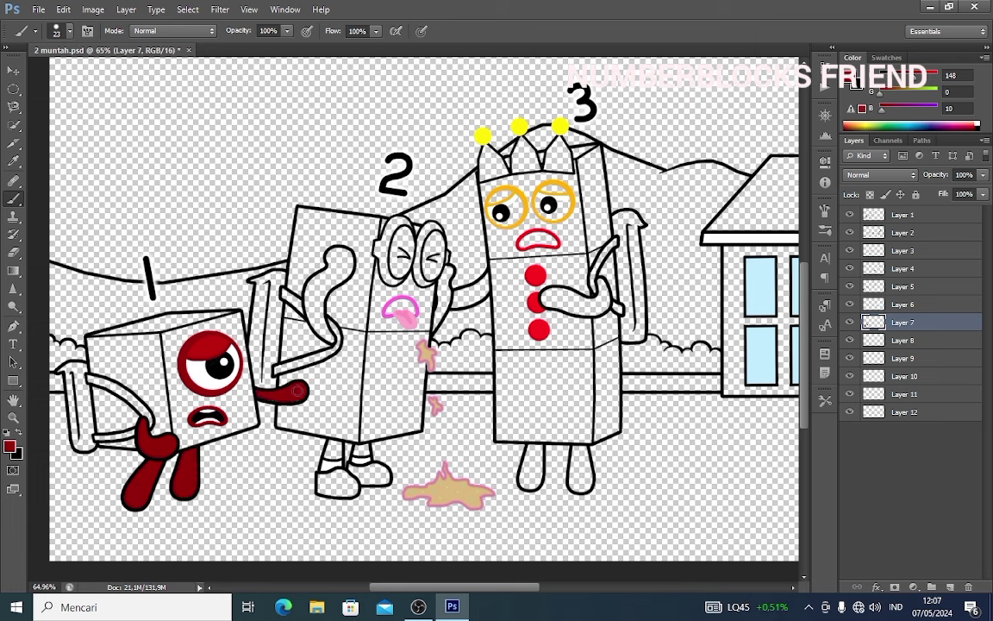
# Paint bright red (RGB 238, 1, 18) along the edges of character 1's cube body on Layer 8.
pyautogui.click(901, 339)
pyautogui.click(850, 77)
pyautogui.click(772, 101)
pyautogui.click(912, 81)
pyautogui.moveTo(91, 338)
pyautogui.mouseDown()
pyautogui.moveTo(168, 317)
pyautogui.moveTo(239, 315)
pyautogui.moveTo(258, 424)
pyautogui.moveTo(129, 443)
pyautogui.mouseUp()
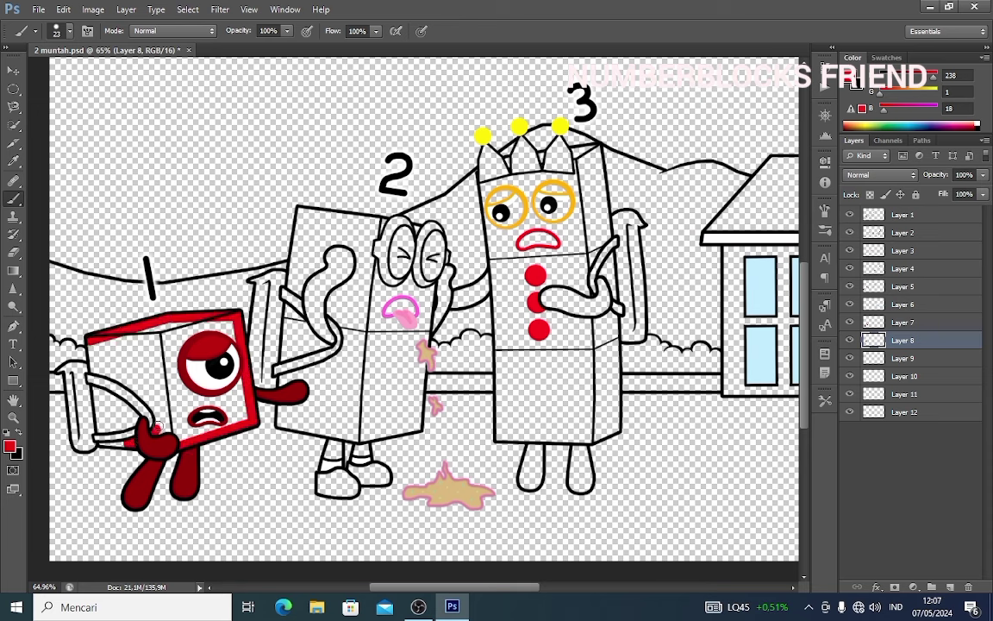
pyautogui.moveTo(147, 386); pyautogui.dragTo(82, 306)
# Fill the rest of character 1's cube with the same red, using a larger brush and a 14 px brush for the small gaps.
pyautogui.rightClick(155, 371)
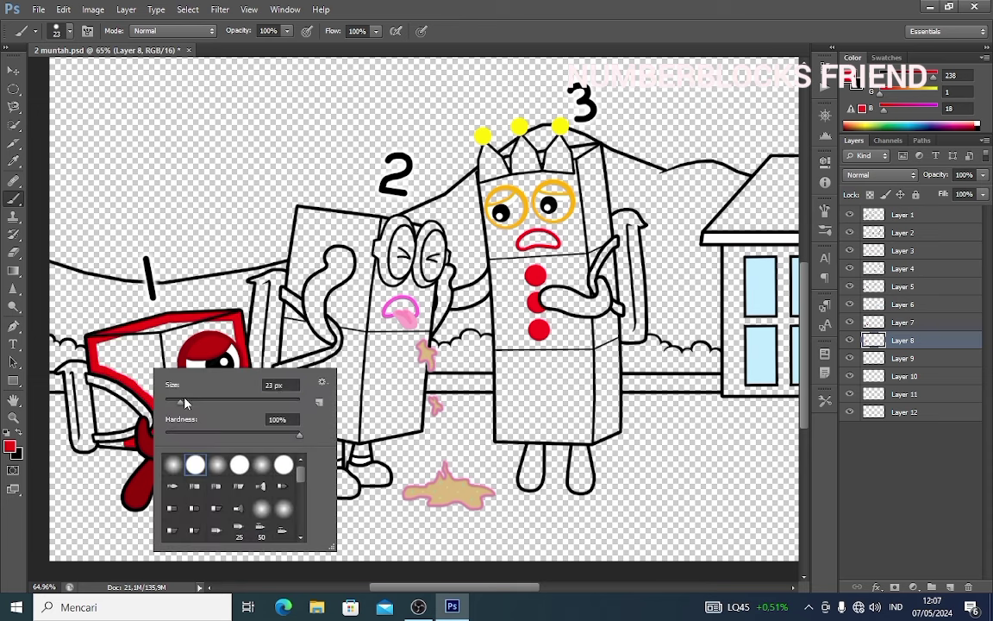
pyautogui.moveTo(184, 404); pyautogui.dragTo(190, 403)
pyautogui.moveTo(107, 343)
pyautogui.mouseDown()
pyautogui.moveTo(147, 338)
pyautogui.moveTo(224, 329)
pyautogui.moveTo(121, 359)
pyautogui.moveTo(168, 372)
pyautogui.moveTo(160, 387)
pyautogui.moveTo(180, 435)
pyautogui.moveTo(224, 393)
pyautogui.moveTo(202, 414)
pyautogui.mouseUp()
pyautogui.rightClick(116, 409)
pyautogui.moveTo(111, 408)
pyautogui.mouseDown()
pyautogui.moveTo(119, 417)
pyautogui.moveTo(102, 392)
pyautogui.mouseUp()
pyautogui.click(134, 444)
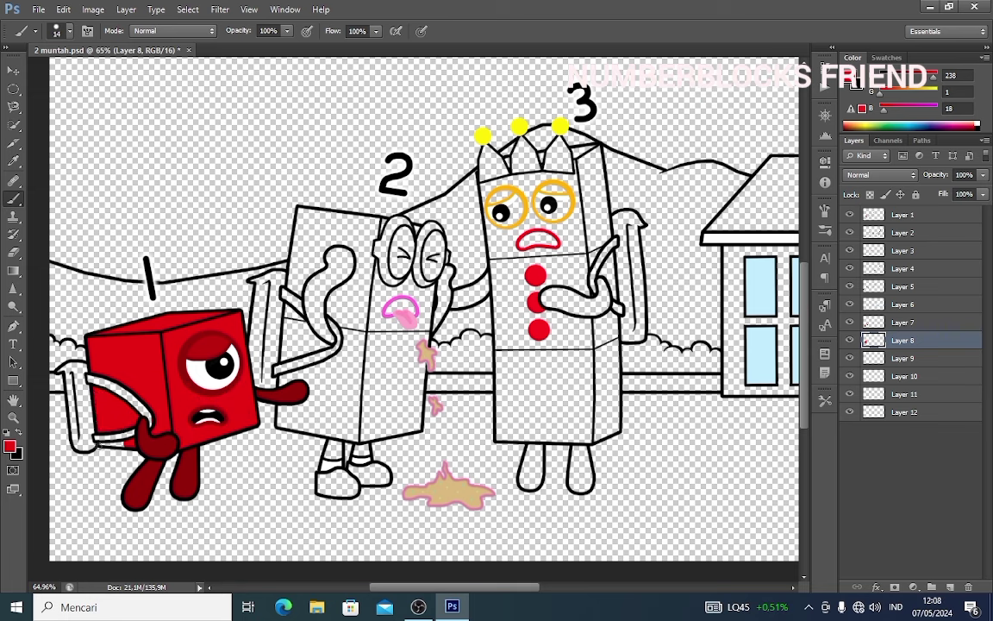
pyautogui.press('e')
pyautogui.press('b')
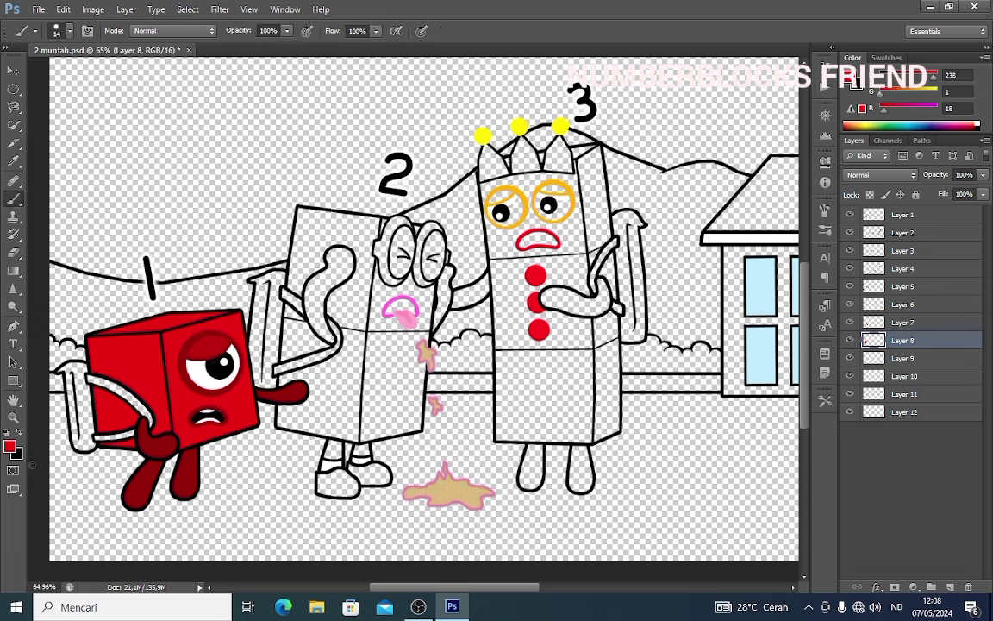
# Paint character 1's backpack and straps golden yellow (f5c247) on Layer 9 with a 27 px brush, and touch up the edges.
pyautogui.click(10, 446)
pyautogui.click(792, 247)
pyautogui.click(721, 97)
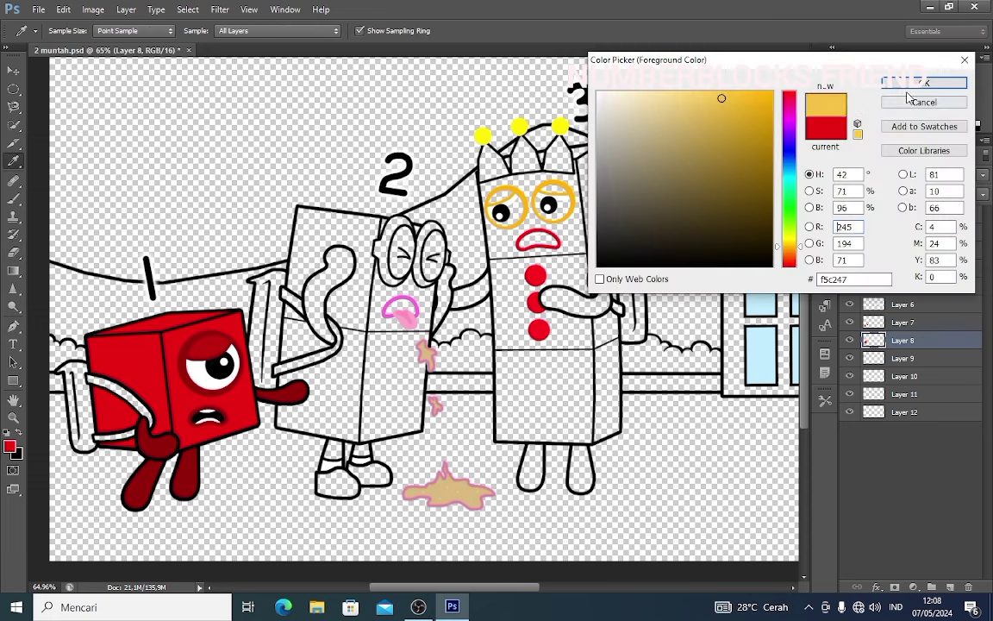
pyautogui.click(907, 85)
pyautogui.click(902, 357)
pyautogui.rightClick(115, 386)
pyautogui.click(143, 419)
pyautogui.moveTo(71, 369)
pyautogui.mouseDown()
pyautogui.moveTo(74, 429)
pyautogui.moveTo(84, 445)
pyautogui.moveTo(83, 403)
pyautogui.moveTo(90, 424)
pyautogui.moveTo(143, 407)
pyautogui.mouseUp()
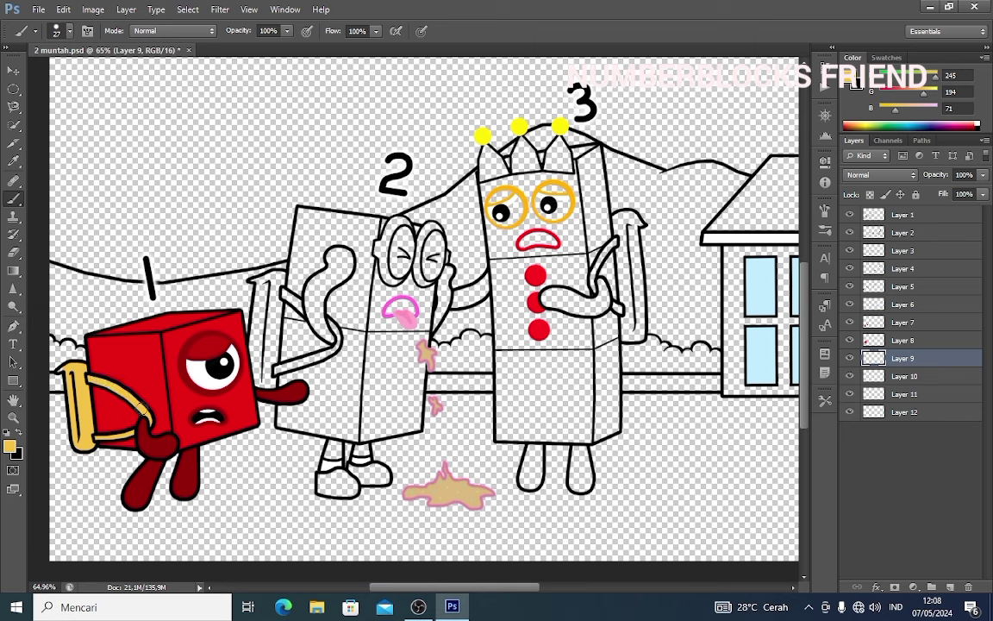
pyautogui.rightClick(73, 366)
pyautogui.click(94, 398)
pyautogui.moveTo(60, 369); pyautogui.dragTo(64, 370)
# Shade character 1's backpack with a darker gold using a soft brush.
pyautogui.click(10, 445)
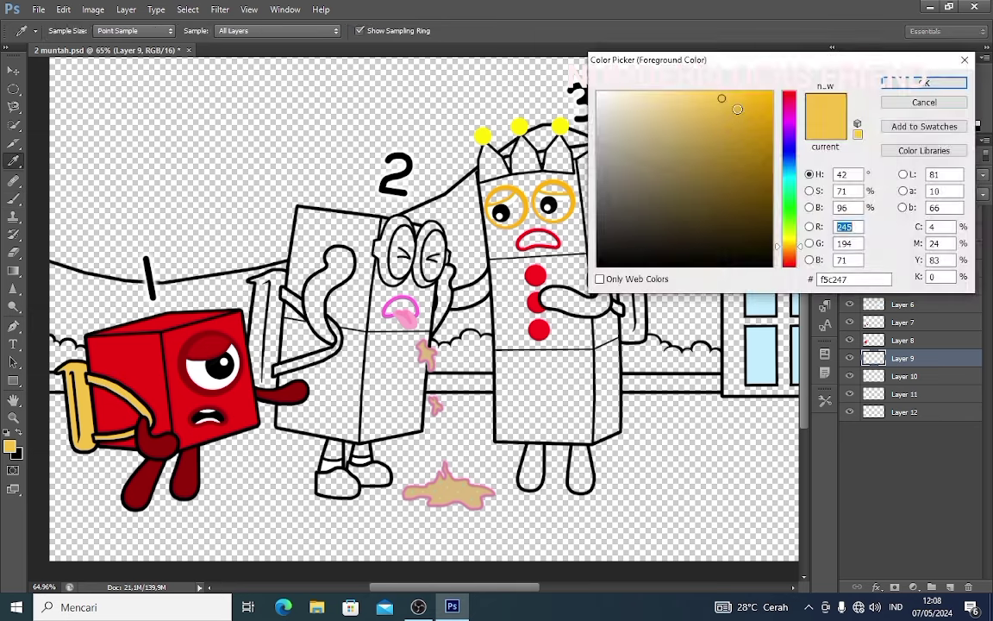
pyautogui.click(738, 109)
pyautogui.click(910, 83)
pyautogui.rightClick(84, 397)
pyautogui.click(109, 428)
pyautogui.press('Return')
pyautogui.moveTo(109, 428); pyautogui.dragTo(94, 386)
# Paint character 2's glasses, arms and legs purple (RGB 178, 1, 236) on Layer 6 with a 25 px hard brush.
pyautogui.click(904, 304)
pyautogui.click(9, 445)
pyautogui.click(787, 128)
pyautogui.click(770, 105)
pyautogui.click(910, 83)
pyautogui.rightClick(406, 254)
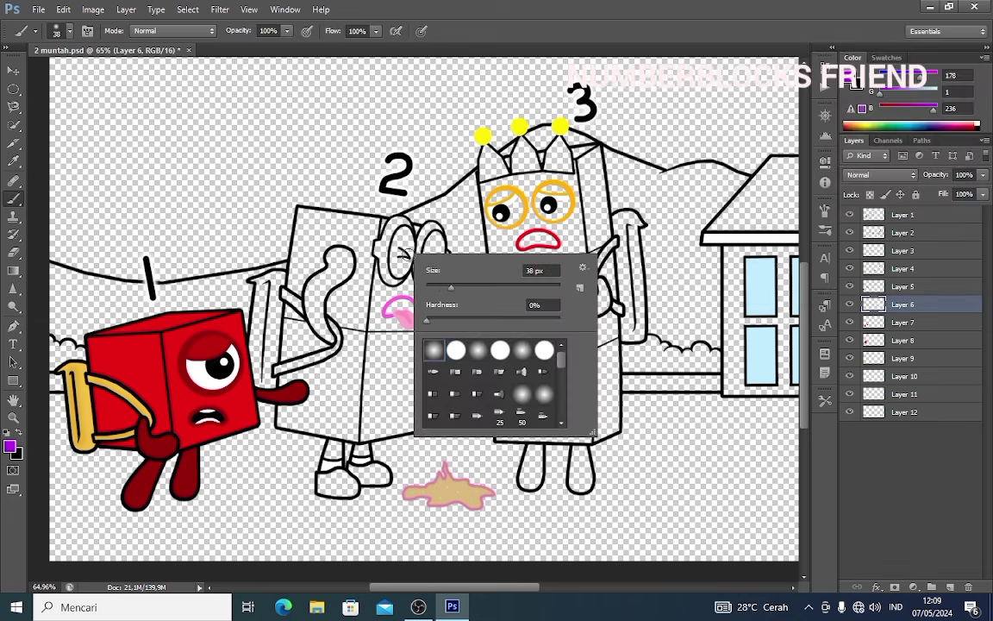
pyautogui.click(456, 350)
pyautogui.moveTo(379, 251)
pyautogui.mouseDown()
pyautogui.moveTo(401, 223)
pyautogui.moveTo(410, 252)
pyautogui.moveTo(396, 278)
pyautogui.moveTo(382, 249)
pyautogui.moveTo(438, 231)
pyautogui.moveTo(444, 257)
pyautogui.moveTo(432, 281)
pyautogui.moveTo(421, 274)
pyautogui.moveTo(429, 250)
pyautogui.moveTo(425, 269)
pyautogui.moveTo(449, 272)
pyautogui.moveTo(437, 321)
pyautogui.mouseUp()
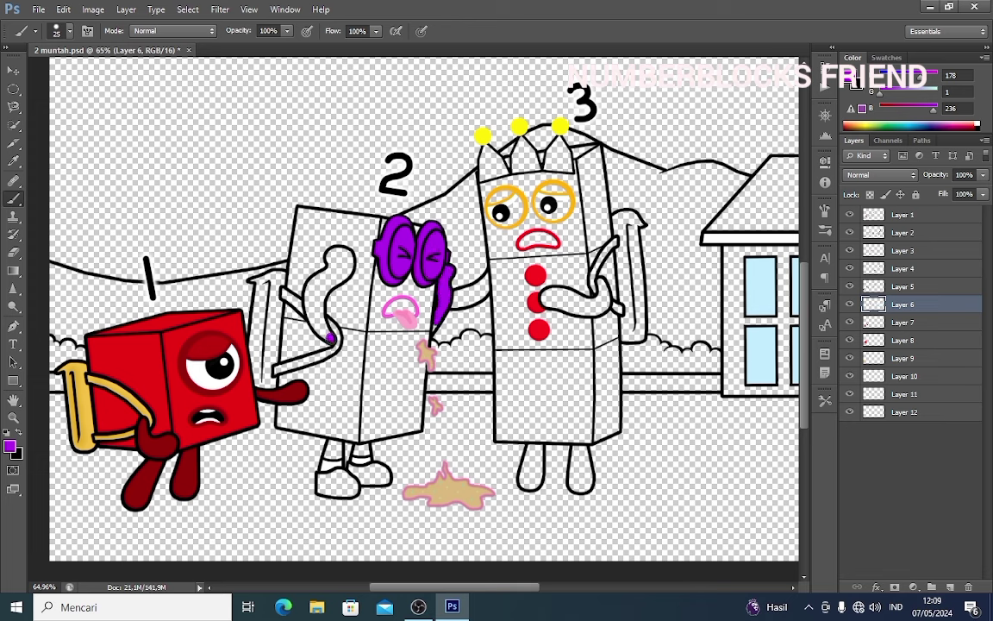
pyautogui.moveTo(330, 338)
pyautogui.mouseDown()
pyautogui.moveTo(311, 280)
pyautogui.moveTo(328, 252)
pyautogui.moveTo(349, 272)
pyautogui.moveTo(292, 280)
pyautogui.mouseUp()
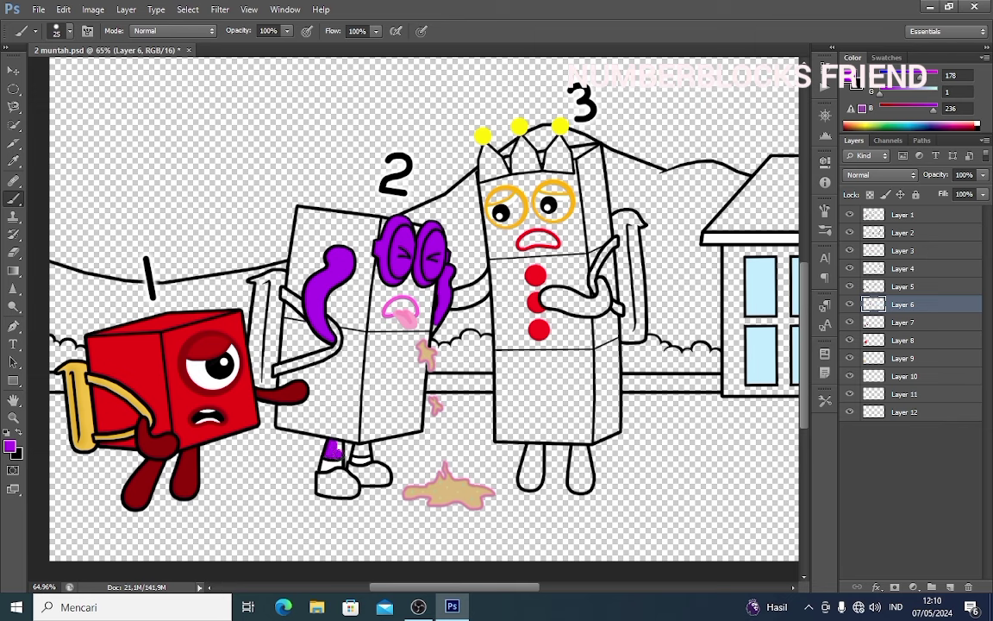
# Fill character 2's open mouth with black using a 13 px brush.
pyautogui.rightClick(432, 339)
pyautogui.moveTo(470, 355); pyautogui.dragTo(465, 355)
pyautogui.click(433, 329)
pyautogui.click(18, 434)
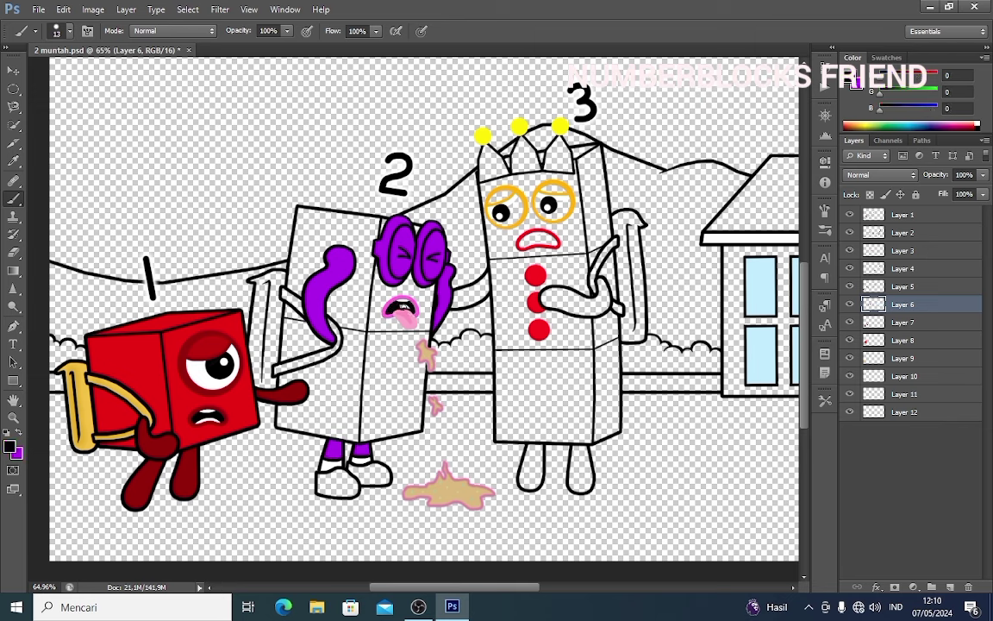
# Highlight character 2's glasses lenses with lighter purple (RGB 209, 71, 254) on Layer 6, using a 48 px soft brush.
pyautogui.click(889, 324)
pyautogui.press('x')
pyautogui.click(12, 443)
pyautogui.click(722, 92)
pyautogui.click(918, 83)
pyautogui.rightClick(447, 275)
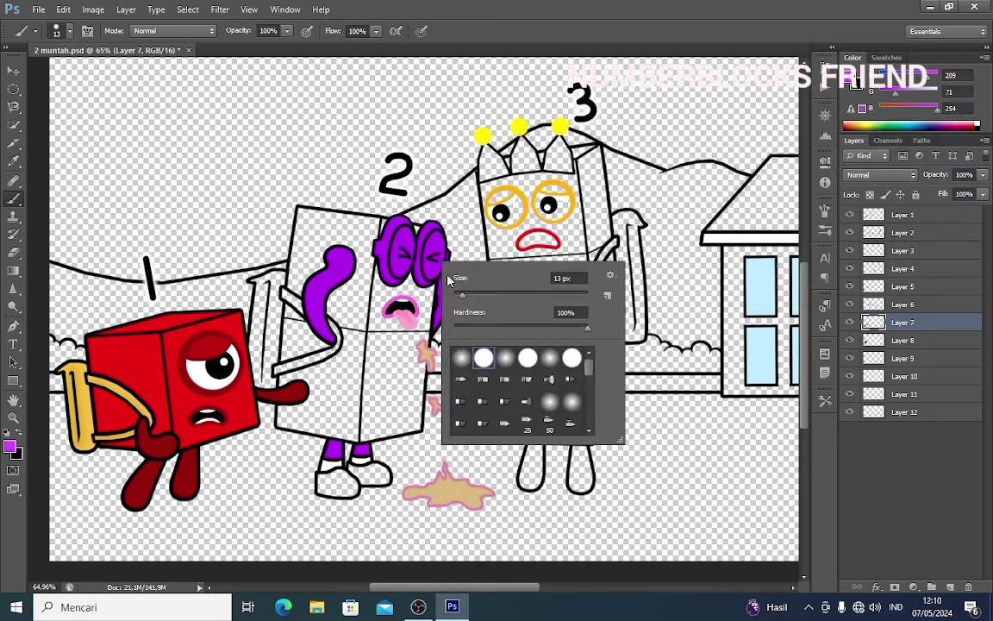
pyautogui.moveTo(466, 295); pyautogui.dragTo(485, 294)
pyautogui.click(460, 358)
pyautogui.click(406, 242)
pyautogui.click(903, 305)
pyautogui.moveTo(407, 245)
pyautogui.mouseDown()
pyautogui.moveTo(406, 267)
pyautogui.moveTo(438, 269)
pyautogui.moveTo(404, 245)
pyautogui.mouseUp()
# Paint an orange strip (RGB 254, 168, 1) along the top edge of character 2's body on Layer 7 with a 35 px hard brush.
pyautogui.click(903, 322)
pyautogui.click(10, 445)
pyautogui.moveTo(797, 248); pyautogui.dragTo(800, 249)
pyautogui.click(772, 92)
pyautogui.click(918, 83)
pyautogui.rightClick(352, 250)
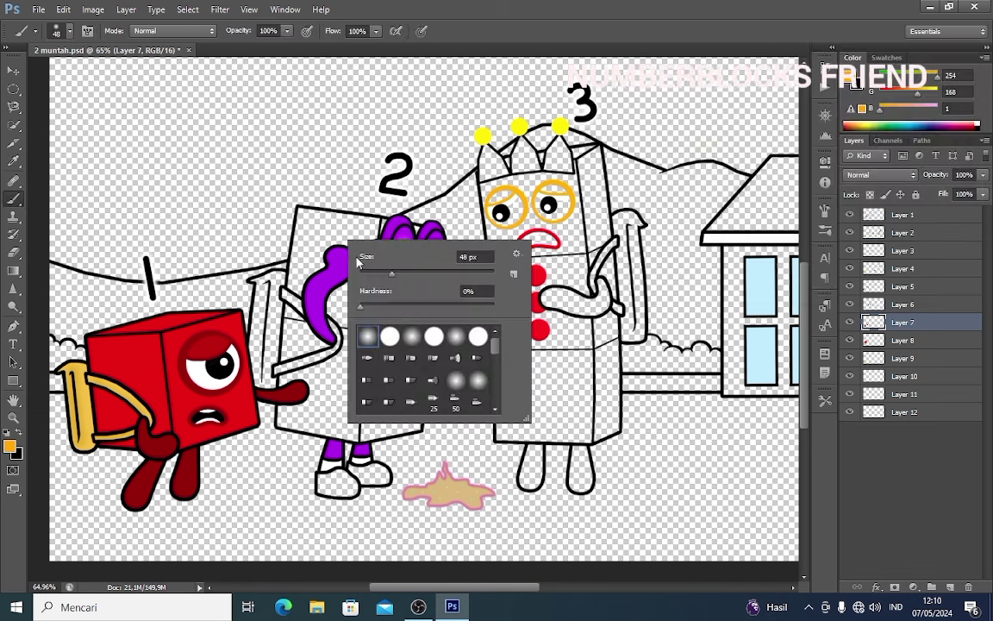
pyautogui.click(388, 337)
pyautogui.moveTo(390, 275); pyautogui.dragTo(382, 274)
pyautogui.click(304, 213)
pyautogui.keyDown('shift'); pyautogui.click(377, 223); pyautogui.keyUp('shift')
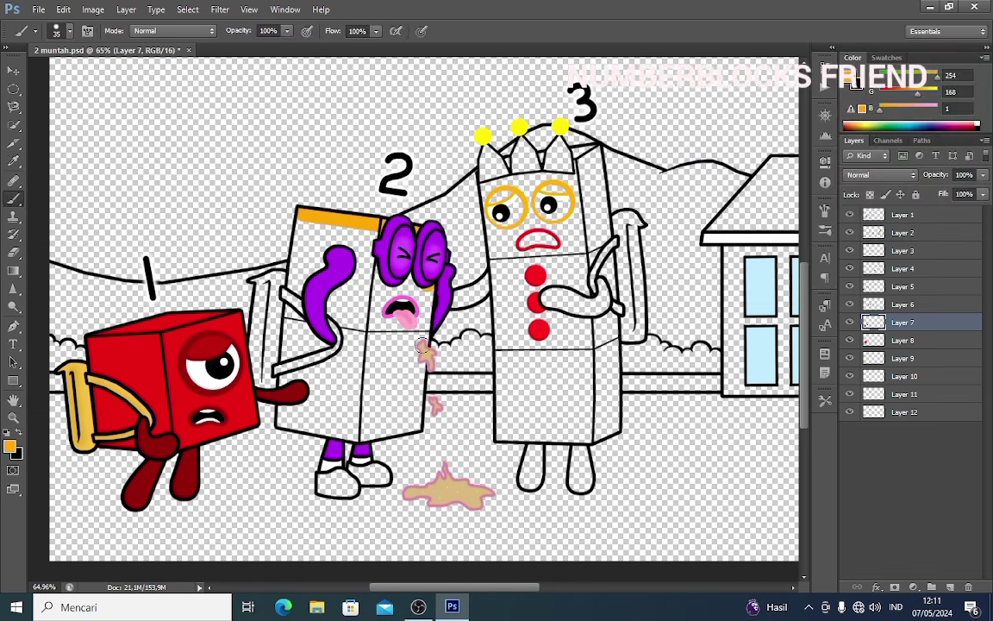
# Continue the orange with straight strokes down the right side and along the bottom edge of character 2's body.
pyautogui.keyDown('shift'); pyautogui.click(421, 346); pyautogui.keyUp('shift')
pyautogui.keyDown('shift'); pyautogui.click(418, 399); pyautogui.keyUp('shift')
pyautogui.keyDown('shift'); pyautogui.click(415, 425); pyautogui.keyUp('shift')
pyautogui.keyDown('shift'); pyautogui.click(358, 435); pyautogui.keyUp('shift')
pyautogui.keyDown('shift'); pyautogui.click(283, 422); pyautogui.keyUp('shift')
# Fill the rest of character 2's body orange with a 68 px brush, and the gaps around the straps with a 26 px brush.
pyautogui.moveTo(285, 412)
pyautogui.mouseDown()
pyautogui.moveTo(318, 394)
pyautogui.moveTo(309, 374)
pyautogui.moveTo(350, 345)
pyautogui.moveTo(342, 316)
pyautogui.moveTo(295, 280)
pyautogui.moveTo(301, 224)
pyautogui.moveTo(352, 255)
pyautogui.moveTo(318, 231)
pyautogui.moveTo(338, 237)
pyautogui.moveTo(385, 288)
pyautogui.moveTo(362, 310)
pyautogui.moveTo(381, 278)
pyautogui.moveTo(398, 397)
pyautogui.moveTo(330, 417)
pyautogui.moveTo(333, 385)
pyautogui.moveTo(346, 373)
pyautogui.moveTo(387, 366)
pyautogui.mouseUp()
pyautogui.rightClick(359, 259)
pyautogui.click(415, 292)
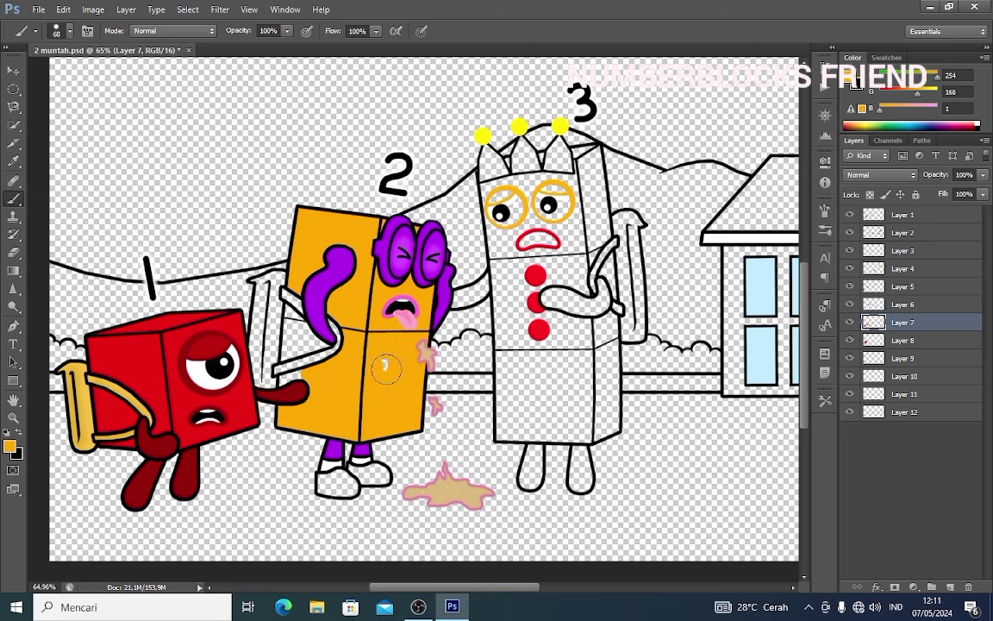
pyautogui.rightClick(348, 375)
pyautogui.click(380, 408)
pyautogui.moveTo(290, 310)
pyautogui.mouseDown()
pyautogui.moveTo(302, 350)
pyautogui.moveTo(306, 326)
pyautogui.moveTo(305, 339)
pyautogui.mouseUp()
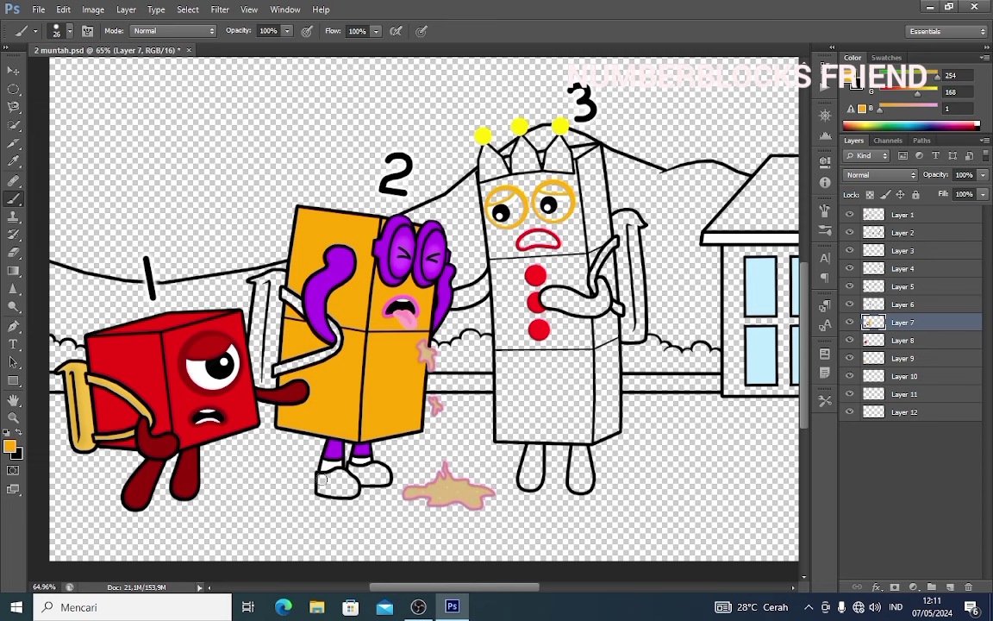
# Paint character 2's shoes orange and shade them with darker orange (RGB 254, 102, 1).
pyautogui.moveTo(322, 481)
pyautogui.mouseDown()
pyautogui.moveTo(350, 482)
pyautogui.moveTo(330, 481)
pyautogui.moveTo(365, 470)
pyautogui.moveTo(381, 478)
pyautogui.moveTo(374, 468)
pyautogui.moveTo(396, 449)
pyautogui.moveTo(344, 495)
pyautogui.mouseUp()
pyautogui.click(851, 77)
pyautogui.click(791, 257)
pyautogui.click(924, 81)
pyautogui.rightClick(363, 471)
pyautogui.click(394, 445)
# Paint character 2's backpack straps and edges mint green (RGB 65, 245, 179) on Layer 8 with a 15 px brush.
pyautogui.click(925, 341)
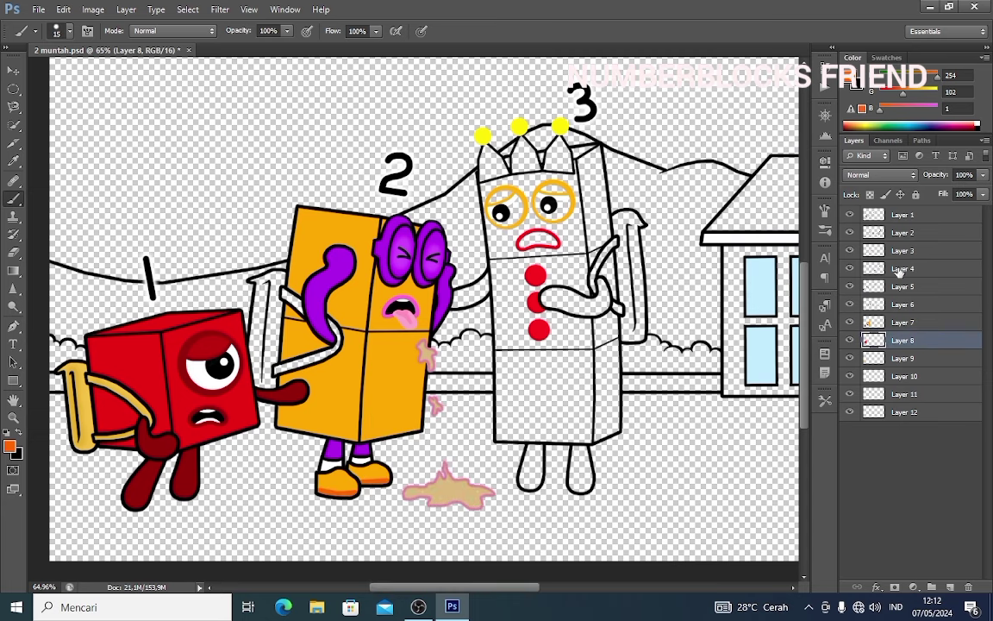
pyautogui.click(851, 78)
pyautogui.click(790, 190)
pyautogui.click(726, 98)
pyautogui.press('Return')
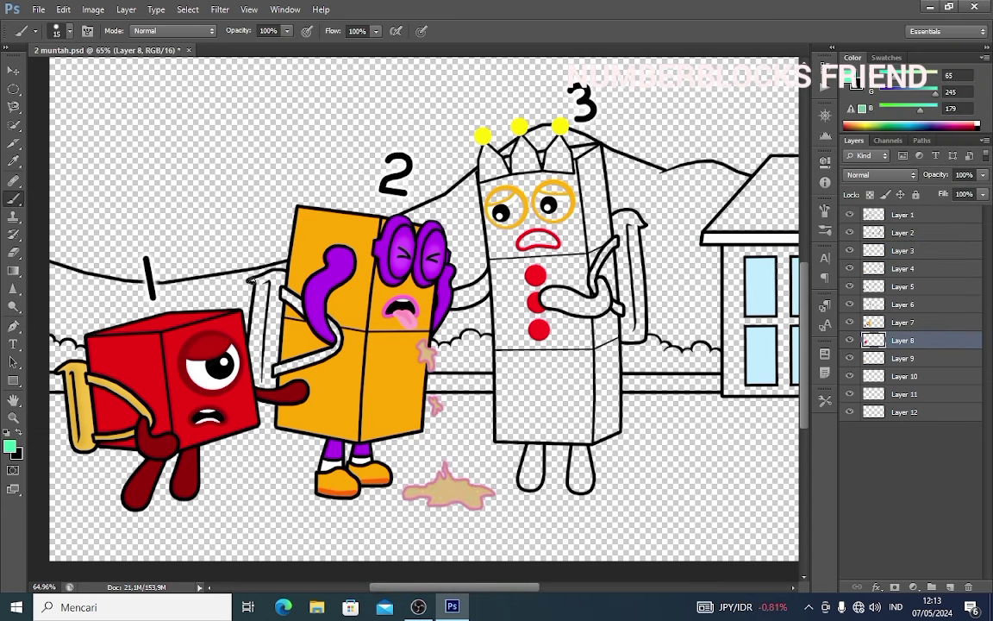
pyautogui.moveTo(258, 282)
pyautogui.mouseDown()
pyautogui.moveTo(256, 384)
pyautogui.moveTo(272, 385)
pyautogui.moveTo(270, 292)
pyautogui.mouseUp()
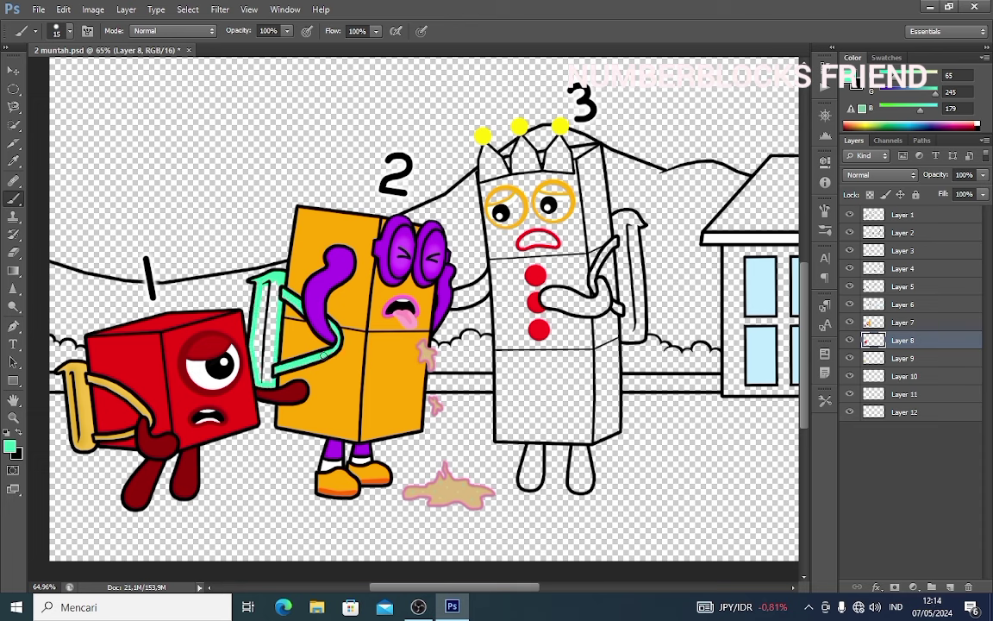
# Fill the inside of character 2's backpack with mint green using a 25 px brush.
pyautogui.rightClick(275, 316)
pyautogui.write('25')
pyautogui.press('Return')
pyautogui.moveTo(268, 381)
pyautogui.mouseDown()
pyautogui.moveTo(257, 341)
pyautogui.moveTo(265, 294)
pyautogui.moveTo(268, 335)
pyautogui.moveTo(276, 301)
pyautogui.mouseUp()
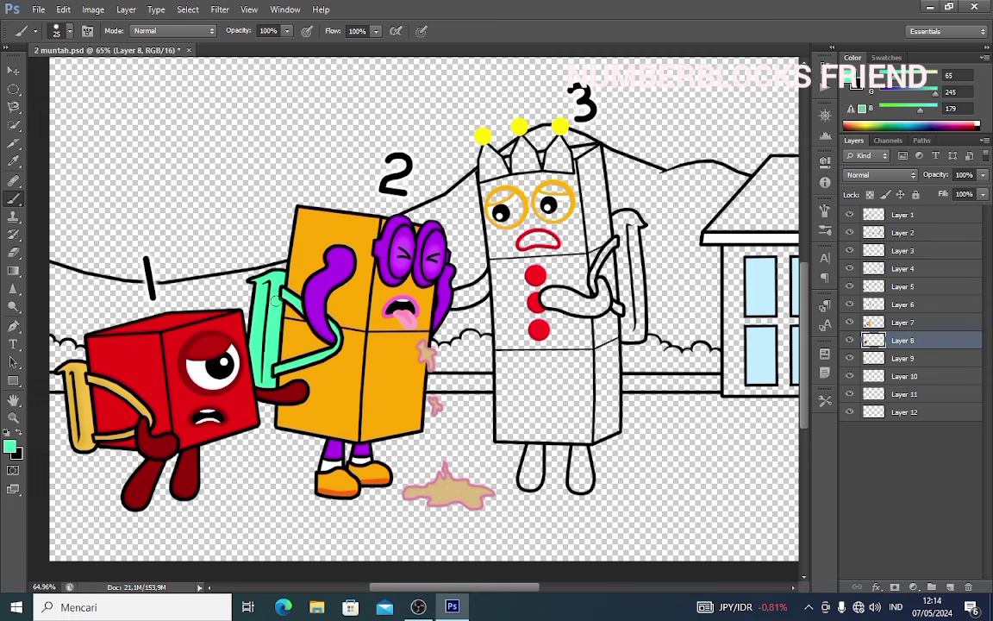
# Shade character 2's backpack with darker green (RGB 35, 235, 162) using a soft brush.
pyautogui.click(849, 78)
pyautogui.click(749, 105)
pyautogui.click(927, 82)
pyautogui.rightClick(314, 330)
pyautogui.click(337, 427)
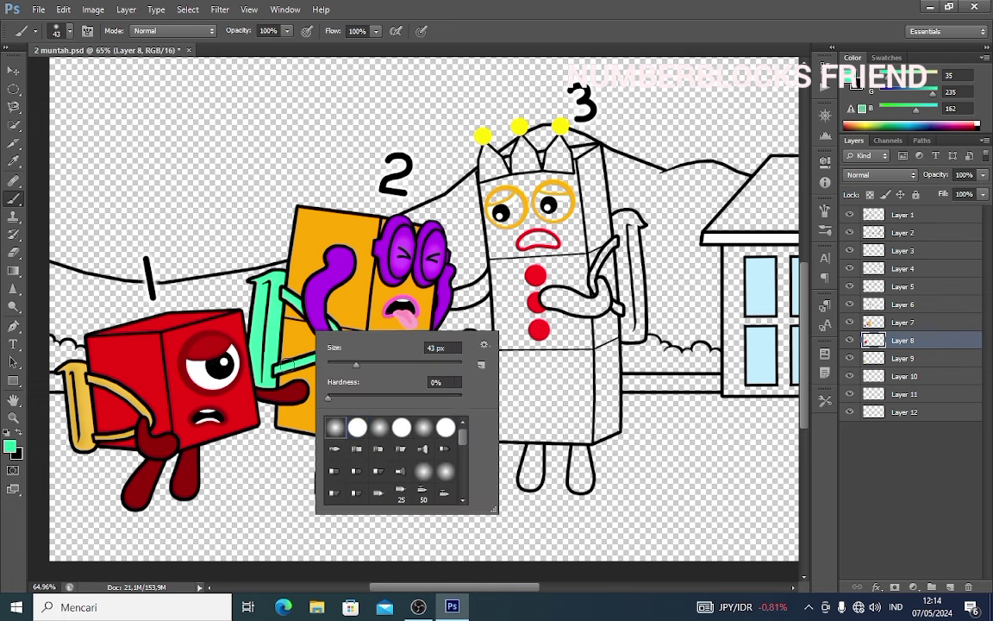
pyautogui.moveTo(355, 364); pyautogui.dragTo(362, 364)
pyautogui.moveTo(270, 296); pyautogui.dragTo(262, 373)
# Paint the whites of character 3's eyes (RGB 254, 254, 254) and fill its mouth black on Layer 7 with a 31 px brush.
pyautogui.click(935, 325)
pyautogui.click(849, 78)
pyautogui.click(600, 93)
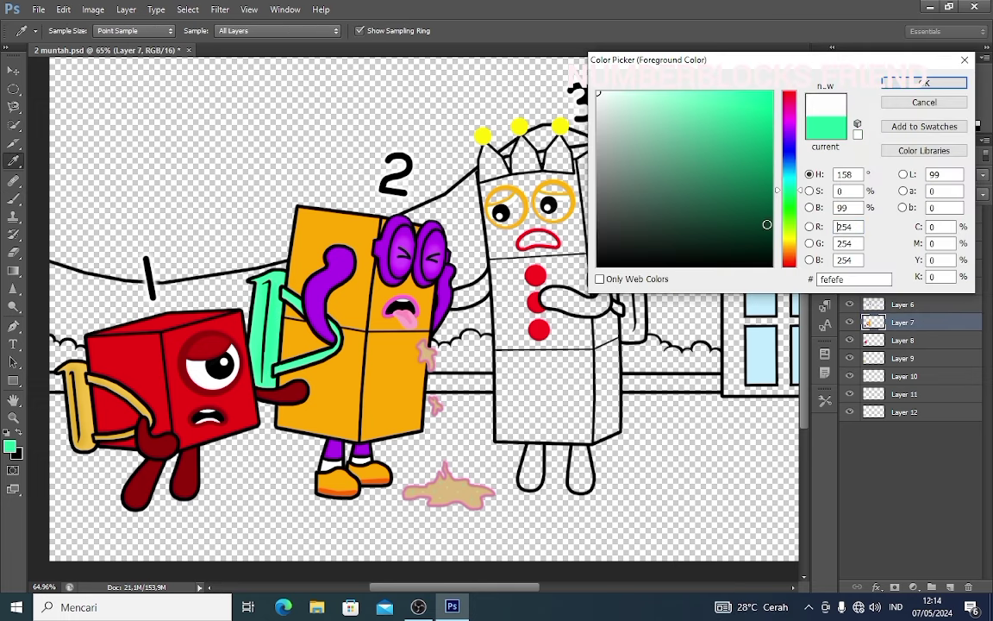
pyautogui.click(799, 243)
pyautogui.click(914, 81)
pyautogui.rightClick(559, 224)
pyautogui.write('31')
pyautogui.press('Return')
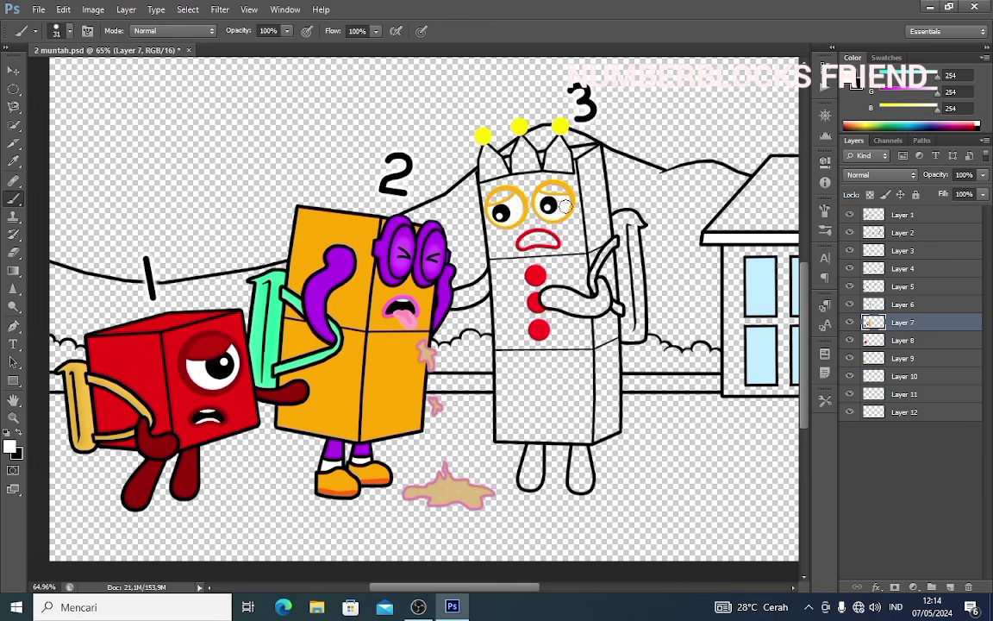
pyautogui.click(18, 432)
pyautogui.moveTo(523, 243); pyautogui.dragTo(549, 240)
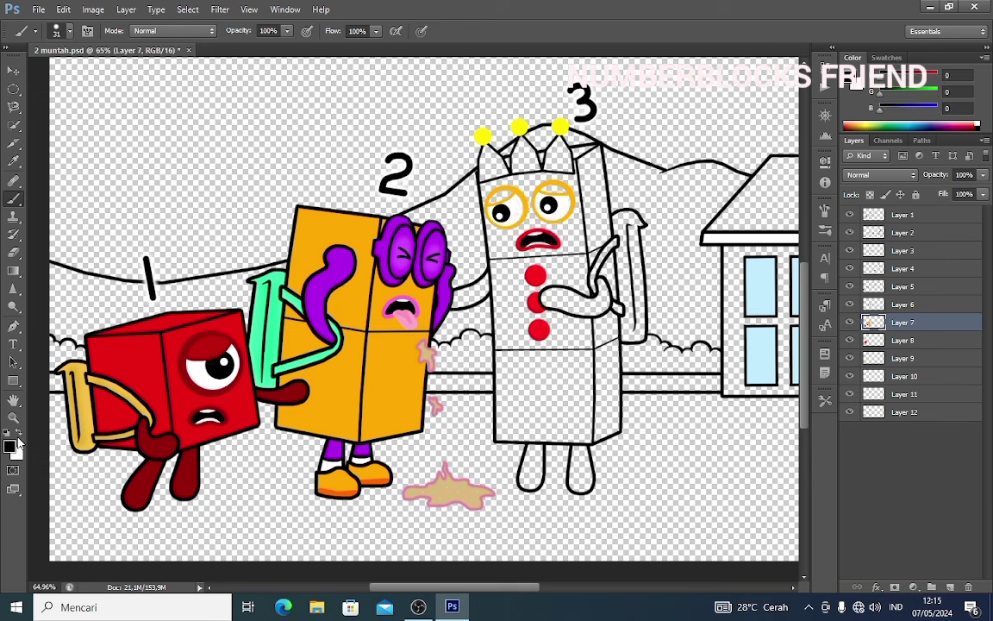
# Paint character 3's eyelids yellow-orange (RGB 253, 198, 65) on Layer 8.
pyautogui.click(18, 433)
pyautogui.click(10, 446)
pyautogui.click(726, 93)
pyautogui.click(796, 245)
pyautogui.click(903, 84)
pyautogui.click(914, 341)
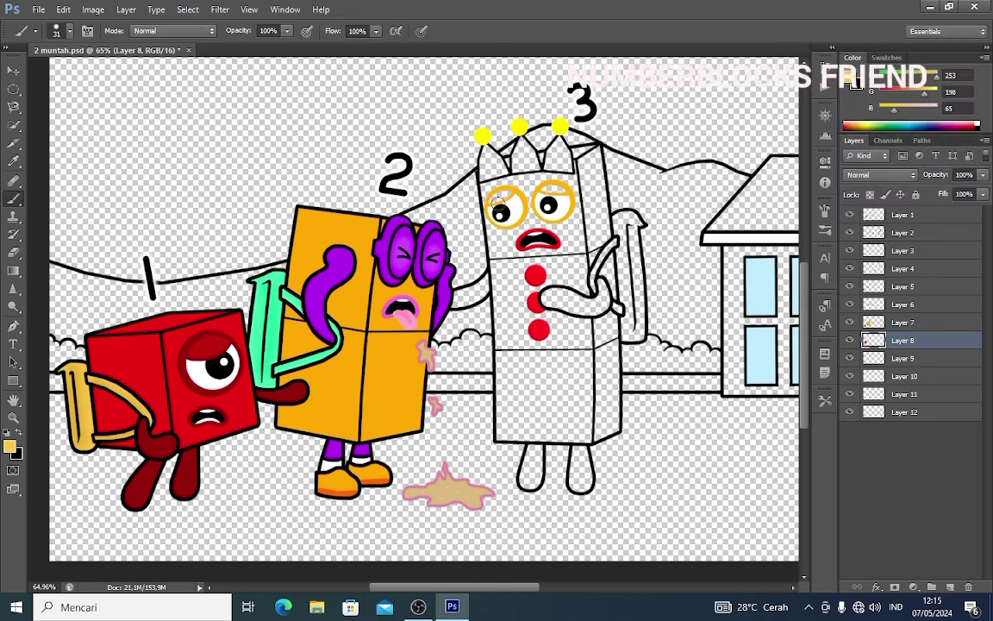
# Paint the three points of character 3's crown red (RGB 254, 2, 49) on Layer 8 with a 17 px brush.
pyautogui.click(10, 446)
pyautogui.click(788, 97)
pyautogui.click(771, 93)
pyautogui.click(909, 81)
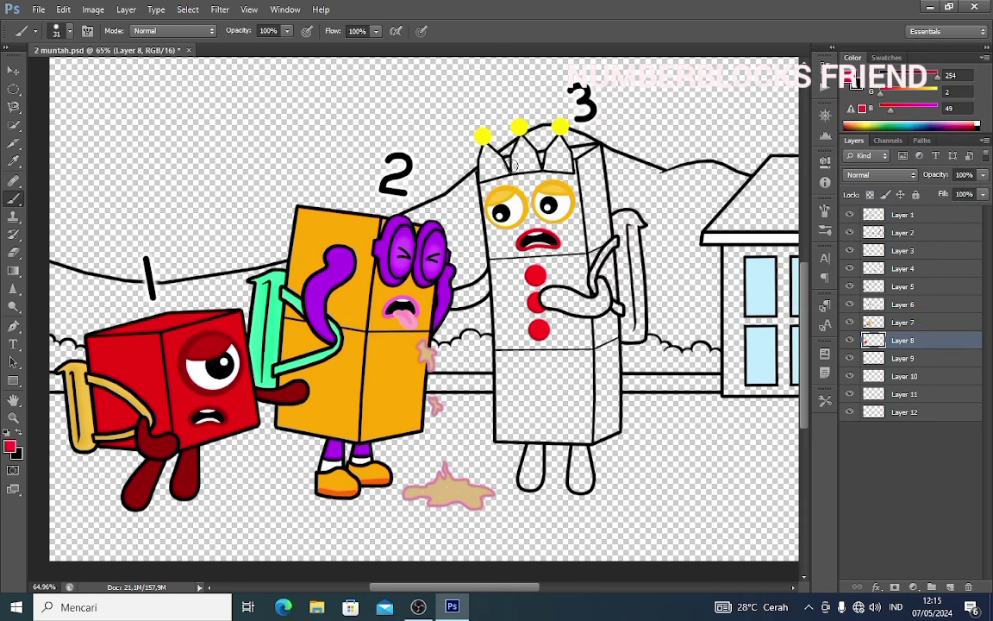
pyautogui.rightClick(509, 160)
pyautogui.moveTo(547, 201); pyautogui.dragTo(535, 201)
pyautogui.moveTo(484, 178)
pyautogui.mouseDown()
pyautogui.moveTo(532, 153)
pyautogui.moveTo(520, 165)
pyautogui.moveTo(547, 166)
pyautogui.moveTo(551, 147)
pyautogui.moveTo(569, 167)
pyautogui.mouseUp()
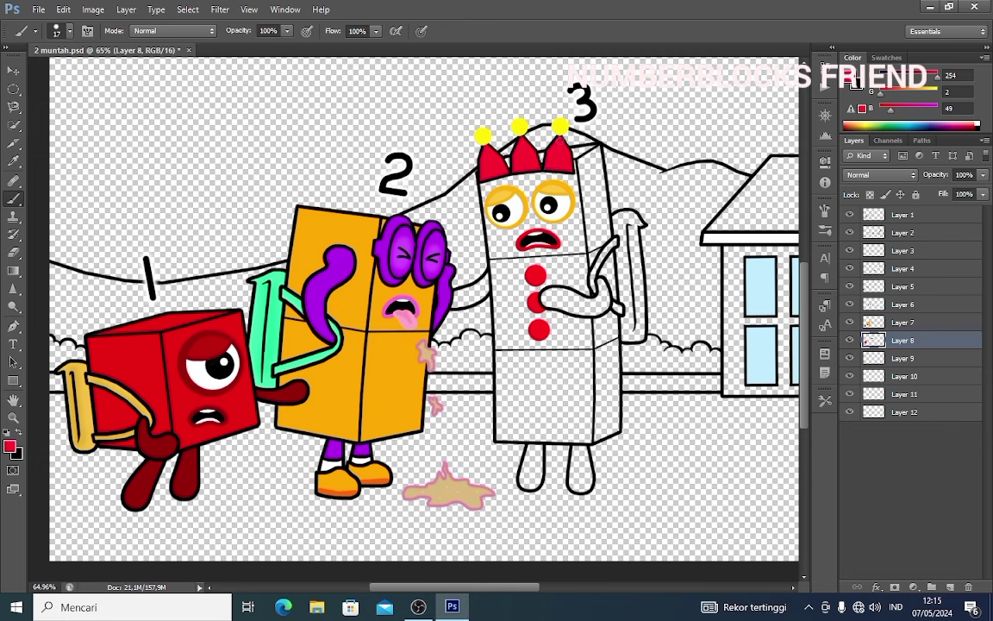
# Paint both of character 3's arms darker red (RGB 236, 0, 44) with the 17 px brush.
pyautogui.click(850, 79)
pyautogui.click(772, 104)
pyautogui.click(923, 81)
pyautogui.rightClick(488, 287)
pyautogui.moveTo(486, 275); pyautogui.dragTo(483, 282)
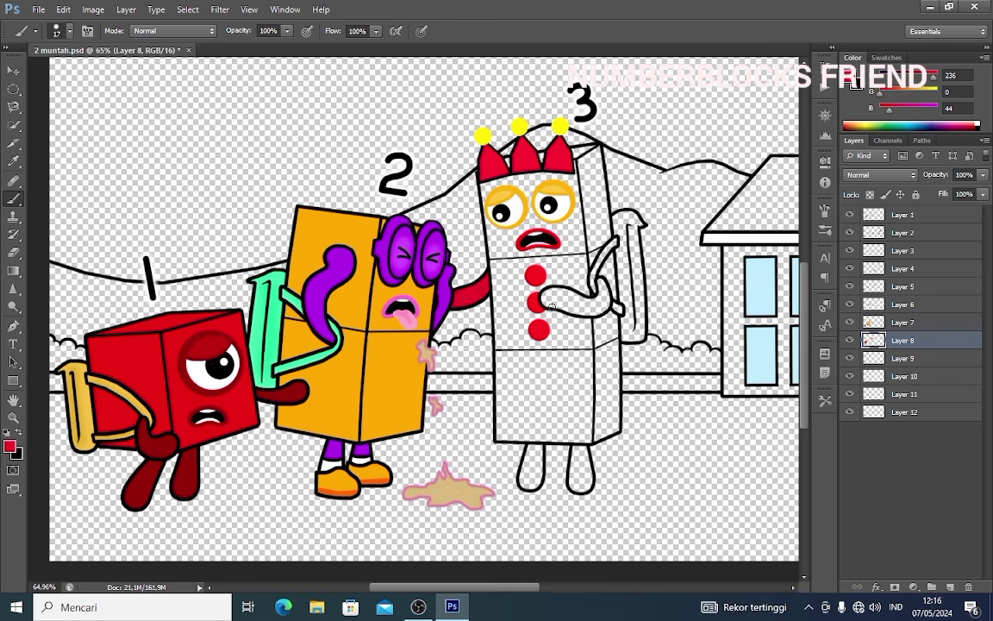
pyautogui.moveTo(604, 284)
pyautogui.mouseDown()
pyautogui.moveTo(576, 312)
pyautogui.moveTo(548, 301)
pyautogui.moveTo(555, 291)
pyautogui.moveTo(580, 299)
pyautogui.moveTo(601, 291)
pyautogui.moveTo(599, 303)
pyautogui.moveTo(552, 299)
pyautogui.mouseUp()
# Paint character 3's two legs the same darker red with a 23 px brush.
pyautogui.rightClick(532, 445)
pyautogui.click(560, 446)
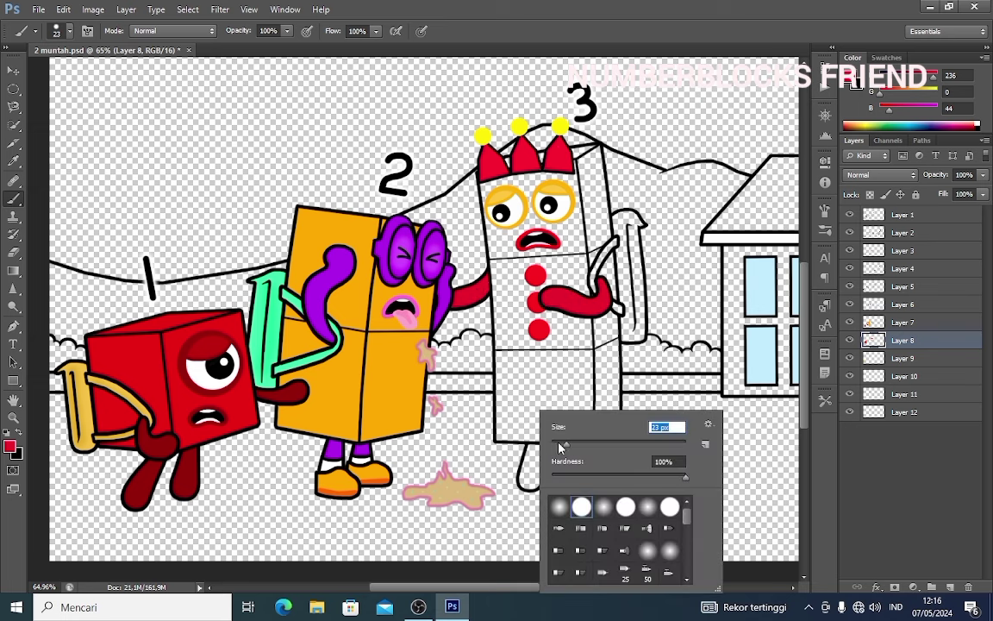
pyautogui.moveTo(531, 448)
pyautogui.mouseDown()
pyautogui.moveTo(523, 476)
pyautogui.moveTo(537, 459)
pyautogui.moveTo(574, 483)
pyautogui.moveTo(587, 453)
pyautogui.moveTo(581, 479)
pyautogui.mouseUp()
# Sample the crown balls' yellow (RGB 255, 240, 0) and paint the side and edges of character 3's body on Layer 9.
pyautogui.keyDown('alt'); pyautogui.click(560, 127); pyautogui.keyUp('alt')
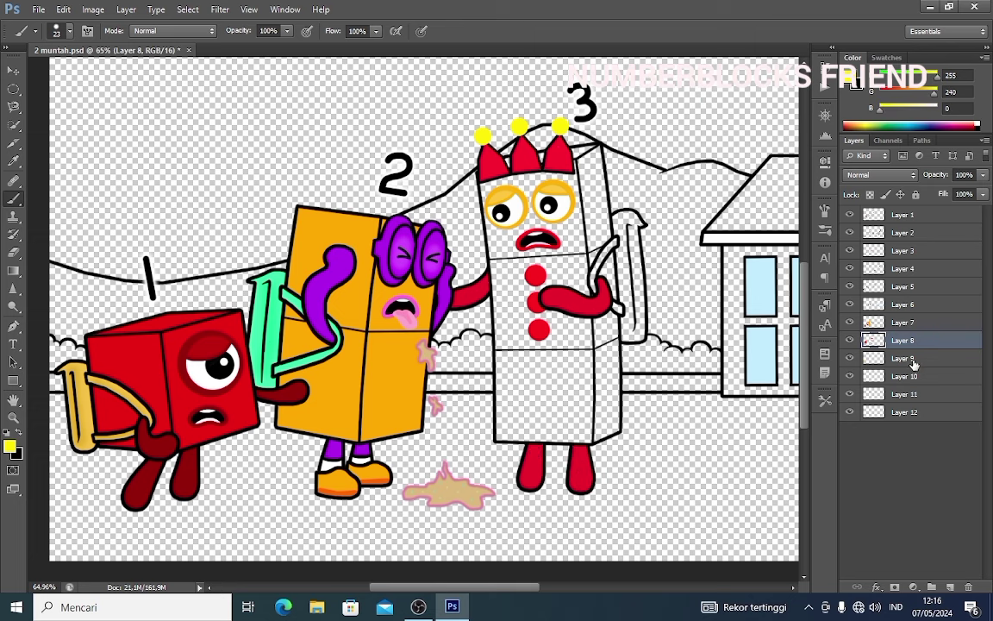
pyautogui.click(903, 358)
pyautogui.moveTo(578, 153)
pyautogui.mouseDown()
pyautogui.moveTo(602, 157)
pyautogui.moveTo(605, 207)
pyautogui.moveTo(587, 284)
pyautogui.mouseUp()
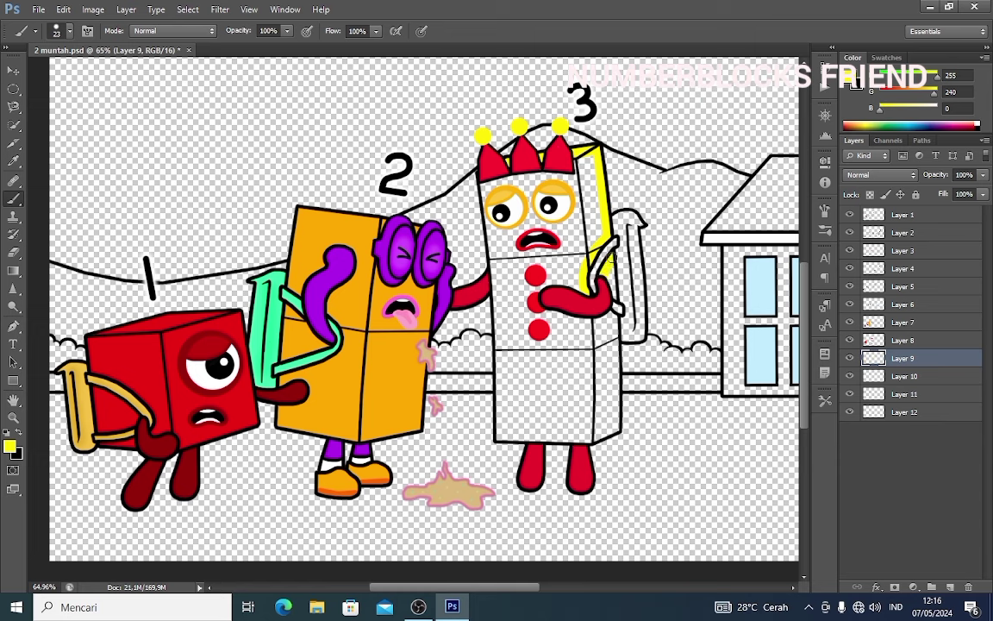
pyautogui.moveTo(614, 366)
pyautogui.mouseDown()
pyautogui.moveTo(615, 428)
pyautogui.moveTo(497, 437)
pyautogui.moveTo(487, 183)
pyautogui.mouseUp()
# Fill the front of character 3's body, around the face and buttons, with yellow using a larger brush.
pyautogui.rightClick(486, 183)
pyautogui.moveTo(548, 216); pyautogui.dragTo(556, 215)
pyautogui.moveTo(500, 183)
pyautogui.mouseDown()
pyautogui.moveTo(520, 180)
pyautogui.moveTo(524, 200)
pyautogui.moveTo(508, 229)
pyautogui.moveTo(527, 256)
pyautogui.moveTo(507, 250)
pyautogui.moveTo(483, 267)
pyautogui.moveTo(601, 345)
pyautogui.moveTo(517, 367)
pyautogui.moveTo(512, 405)
pyautogui.moveTo(547, 379)
pyautogui.mouseUp()
# Paint character 3's backpack and strap hot pink on Layer 10.
pyautogui.click(930, 373)
pyautogui.click(848, 75)
pyautogui.click(791, 109)
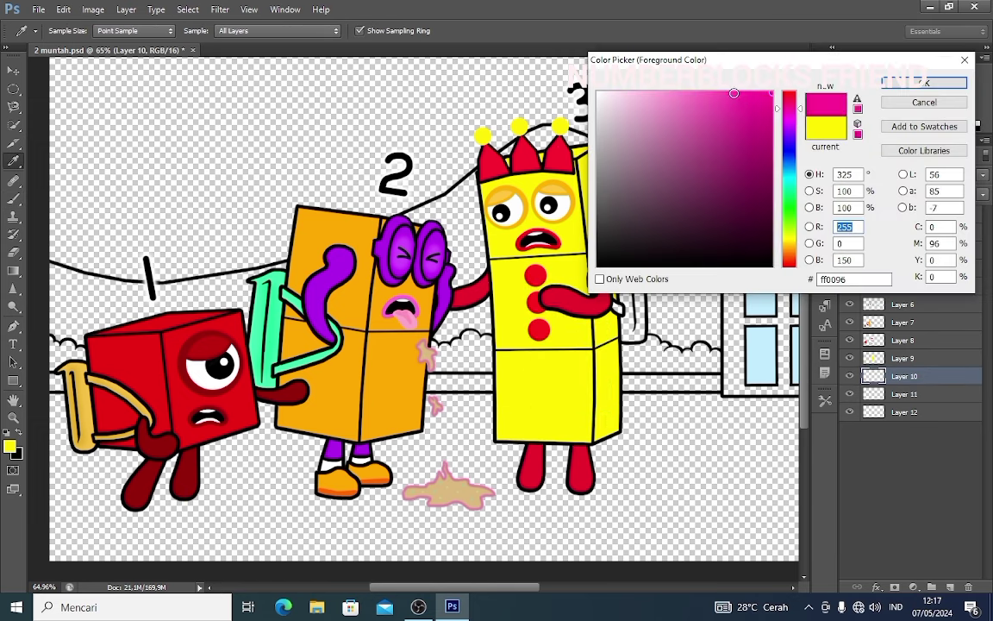
pyautogui.click(733, 92)
pyautogui.click(924, 82)
pyautogui.rightClick(618, 273)
pyautogui.moveTo(640, 300); pyautogui.dragTo(631, 300)
pyautogui.moveTo(615, 240)
pyautogui.mouseDown()
pyautogui.moveTo(593, 281)
pyautogui.moveTo(621, 310)
pyautogui.moveTo(618, 233)
pyautogui.moveTo(626, 220)
pyautogui.moveTo(643, 224)
pyautogui.moveTo(623, 229)
pyautogui.moveTo(637, 274)
pyautogui.moveTo(633, 231)
pyautogui.moveTo(638, 335)
pyautogui.moveTo(634, 306)
pyautogui.moveTo(683, 305)
pyautogui.mouseUp()
# Shade character 3's backpack with darker pink (RGB 245, 25, 154) using a 39 px soft brush.
pyautogui.click(848, 79)
pyautogui.click(759, 99)
pyautogui.click(925, 82)
pyautogui.rightClick(644, 268)
pyautogui.moveTo(629, 222); pyautogui.dragTo(631, 328)
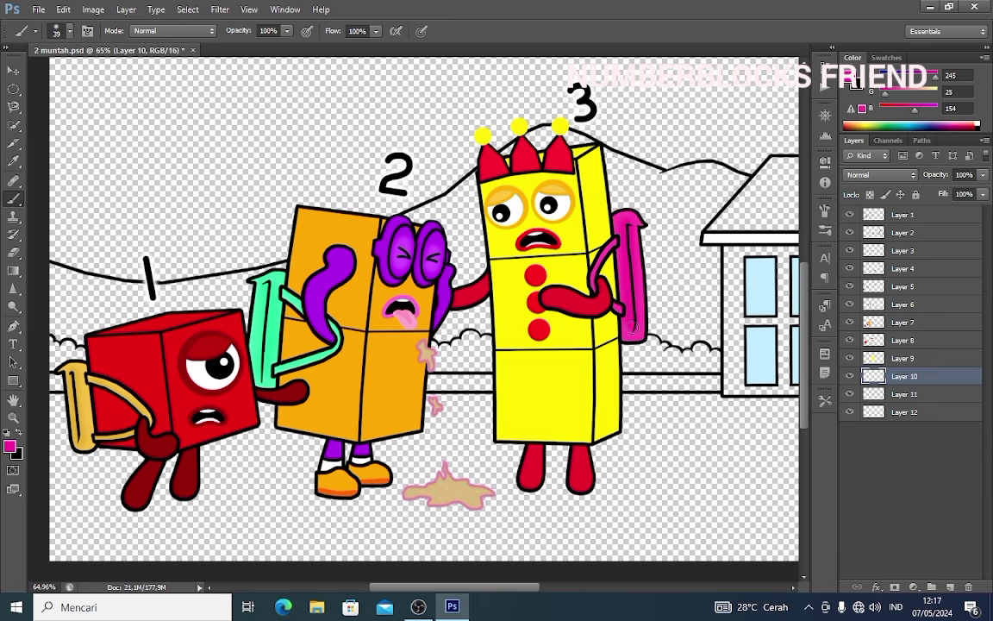
# On Layer 8, outline the wall of the school's left wing in red (RGB 220, 19, 47) with a 39 px hard brush.
pyautogui.click(927, 344)
pyautogui.scroll(-4, 508, 406)
pyautogui.click(848, 80)
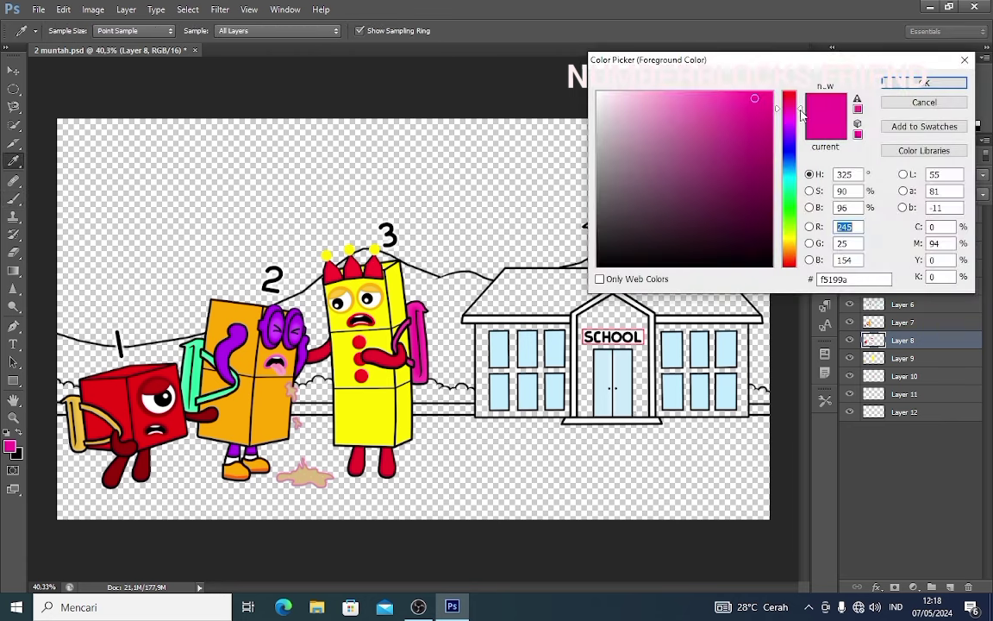
pyautogui.click(790, 102)
pyautogui.moveTo(791, 100); pyautogui.dragTo(790, 95)
pyautogui.click(756, 115)
pyautogui.click(905, 82)
pyautogui.rightClick(551, 316)
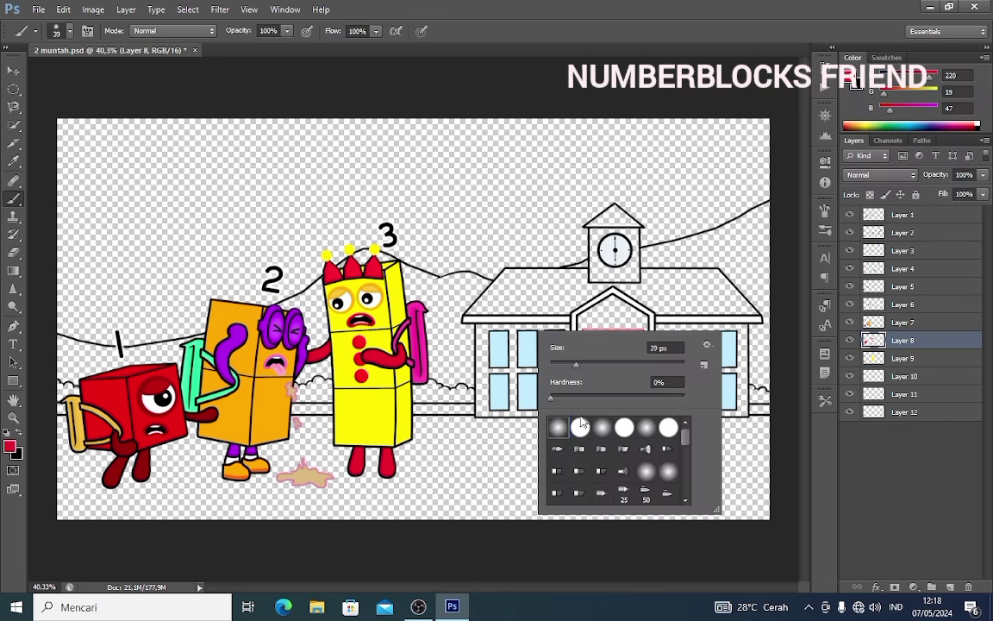
pyautogui.click(581, 425)
pyautogui.click(480, 327)
pyautogui.keyDown('shift'); pyautogui.click(566, 327); pyautogui.keyUp('shift')
pyautogui.keyDown('shift'); pyautogui.click(566, 412); pyautogui.keyUp('shift')
pyautogui.keyDown('shift'); pyautogui.click(481, 412); pyautogui.keyUp('shift')
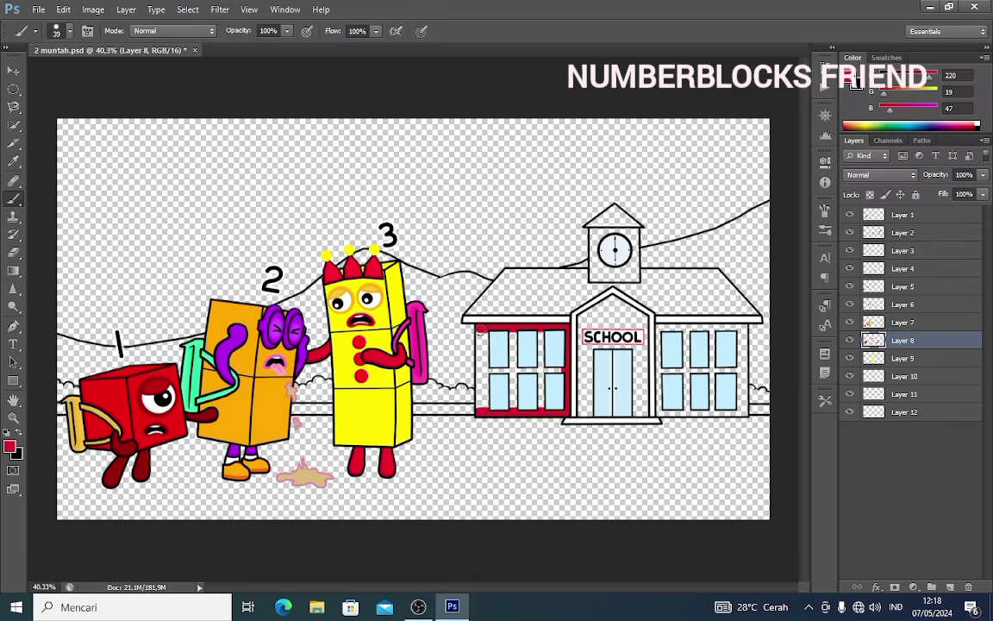
pyautogui.keyDown('shift'); pyautogui.click(481, 329); pyautogui.keyUp('shift')
# Fill the remaining walls of the school's left wing, central entrance and right wing with the same red.
pyautogui.moveTo(486, 341)
pyautogui.mouseDown()
pyautogui.moveTo(495, 406)
pyautogui.moveTo(500, 370)
pyautogui.moveTo(530, 330)
pyautogui.moveTo(540, 383)
pyautogui.moveTo(564, 404)
pyautogui.moveTo(604, 310)
pyautogui.moveTo(625, 315)
pyautogui.moveTo(645, 405)
pyautogui.moveTo(634, 363)
pyautogui.mouseUp()
pyautogui.click(580, 411)
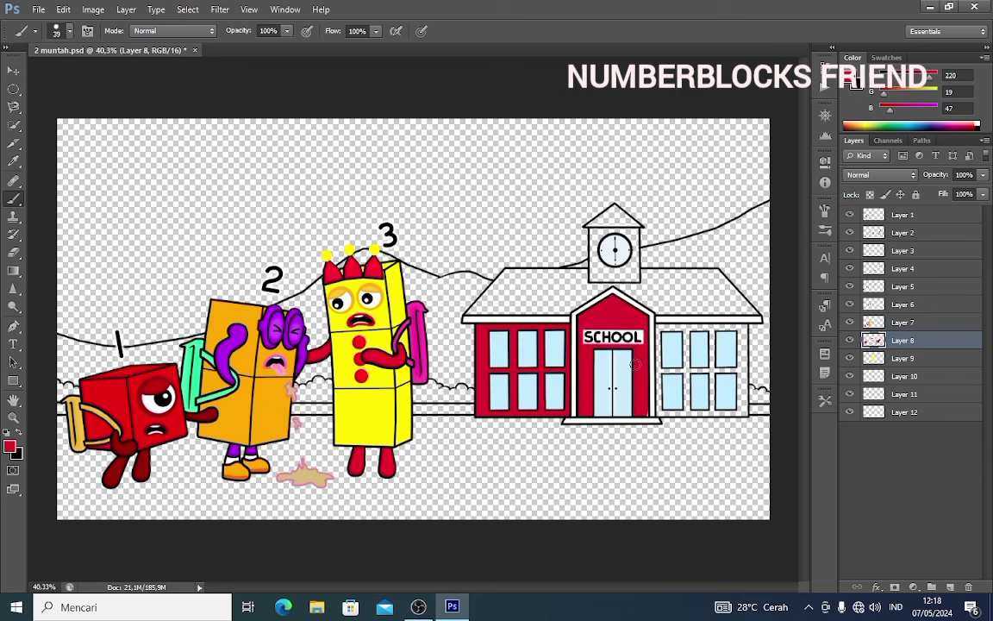
pyautogui.moveTo(737, 410)
pyautogui.mouseDown()
pyautogui.moveTo(743, 341)
pyautogui.moveTo(703, 371)
pyautogui.moveTo(674, 332)
pyautogui.moveTo(662, 403)
pyautogui.moveTo(710, 332)
pyautogui.moveTo(714, 402)
pyautogui.mouseUp()
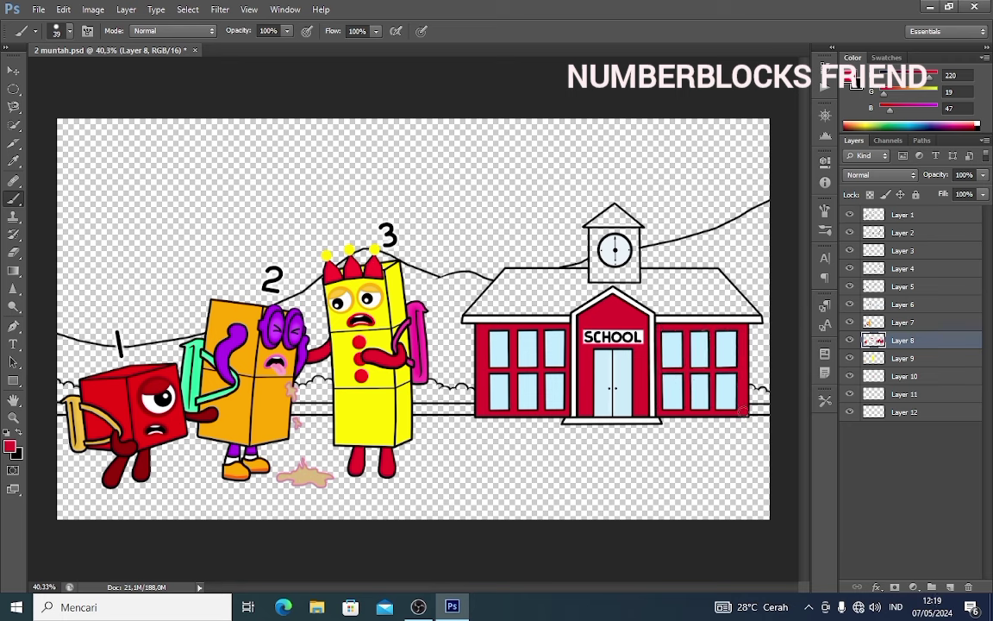
# Paint the walls of the school's clock tower red around the clock with a 28 px brush.
pyautogui.rightClick(595, 233)
pyautogui.click(627, 265)
pyautogui.click(593, 231)
pyautogui.keyDown('shift'); pyautogui.click(636, 231); pyautogui.keyUp('shift')
pyautogui.keyDown('shift'); pyautogui.click(636, 277); pyautogui.keyUp('shift')
pyautogui.moveTo(591, 277)
pyautogui.mouseDown()
pyautogui.moveTo(592, 231)
pyautogui.moveTo(602, 258)
pyautogui.moveTo(623, 266)
pyautogui.mouseUp()
# On Layer 9, paint along the edges of the school's main roof in grey (RGB 138, 127, 129).
pyautogui.click(928, 361)
pyautogui.click(856, 81)
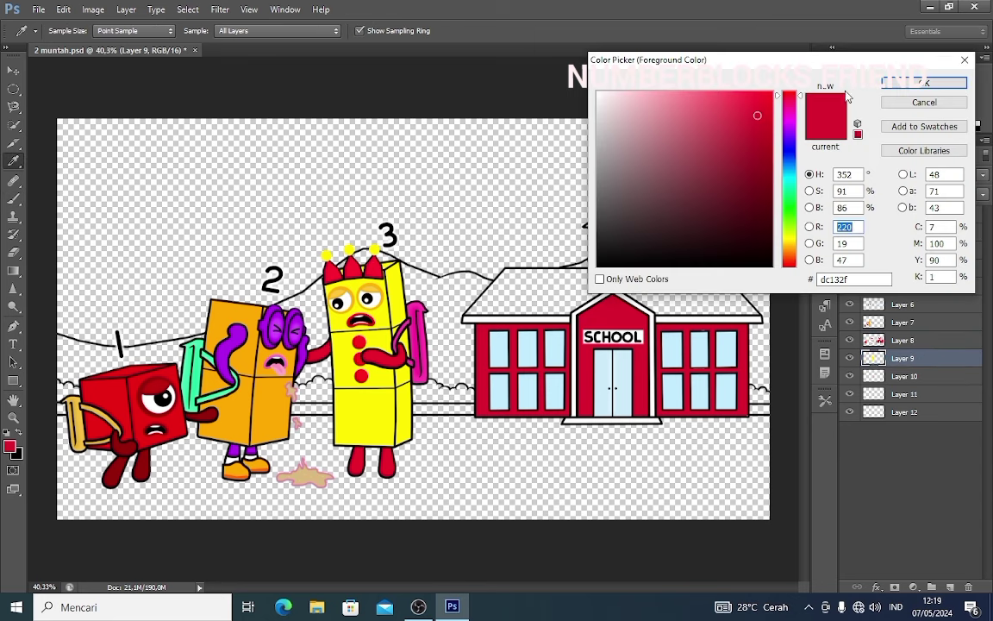
pyautogui.click(600, 179)
pyautogui.press('Return')
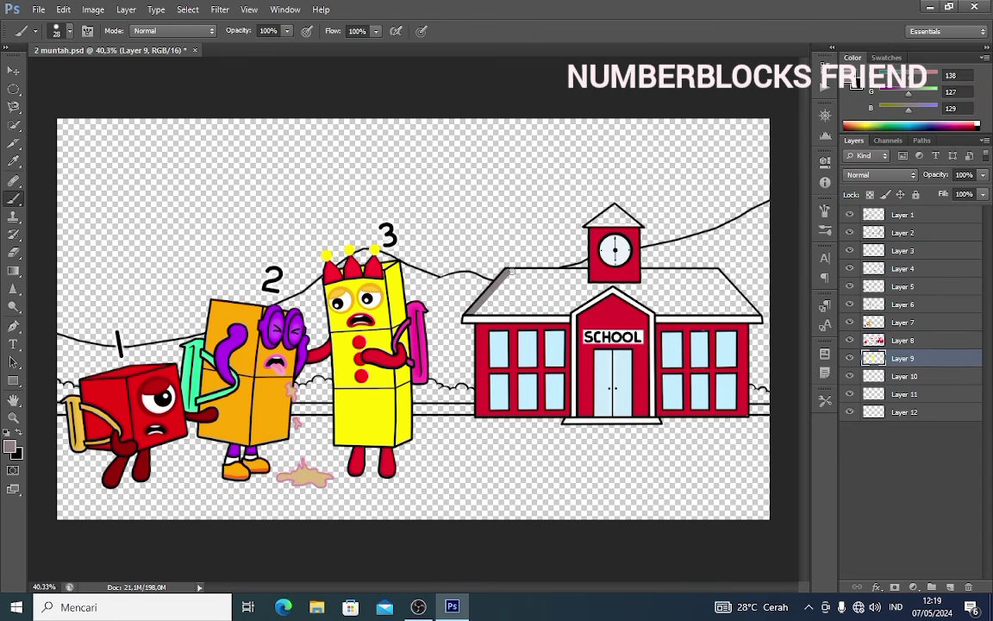
pyautogui.keyDown('shift'); pyautogui.click(477, 315); pyautogui.keyUp('shift')
# Fill the inside of the school's main roof with the grey using a 64 px brush.
pyautogui.rightClick(554, 303)
pyautogui.moveTo(575, 335); pyautogui.dragTo(587, 335)
pyautogui.press('Return')
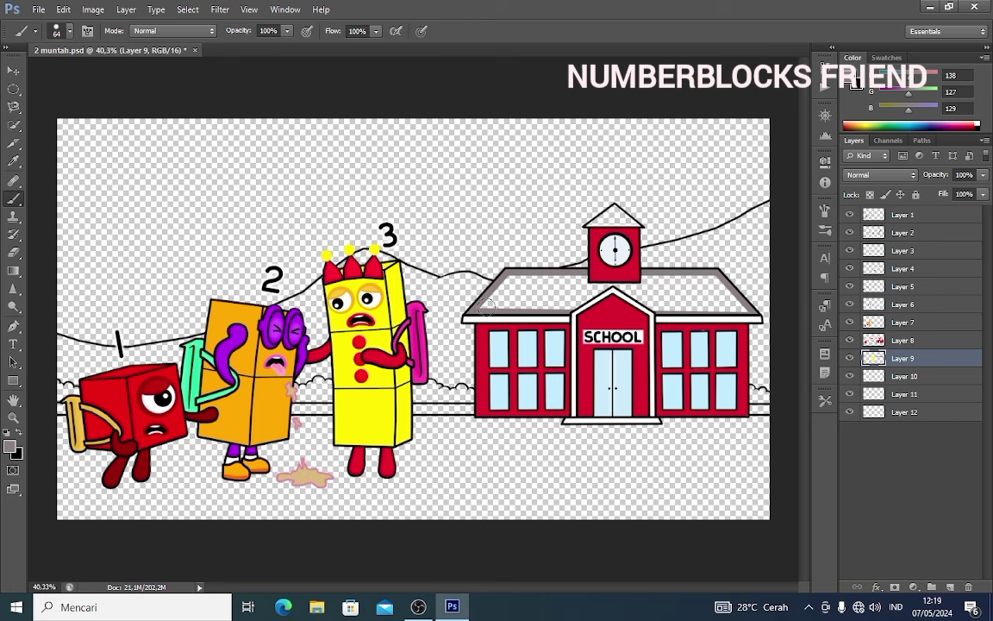
pyautogui.moveTo(488, 306)
pyautogui.mouseDown()
pyautogui.moveTo(581, 282)
pyautogui.moveTo(621, 288)
pyautogui.mouseUp()
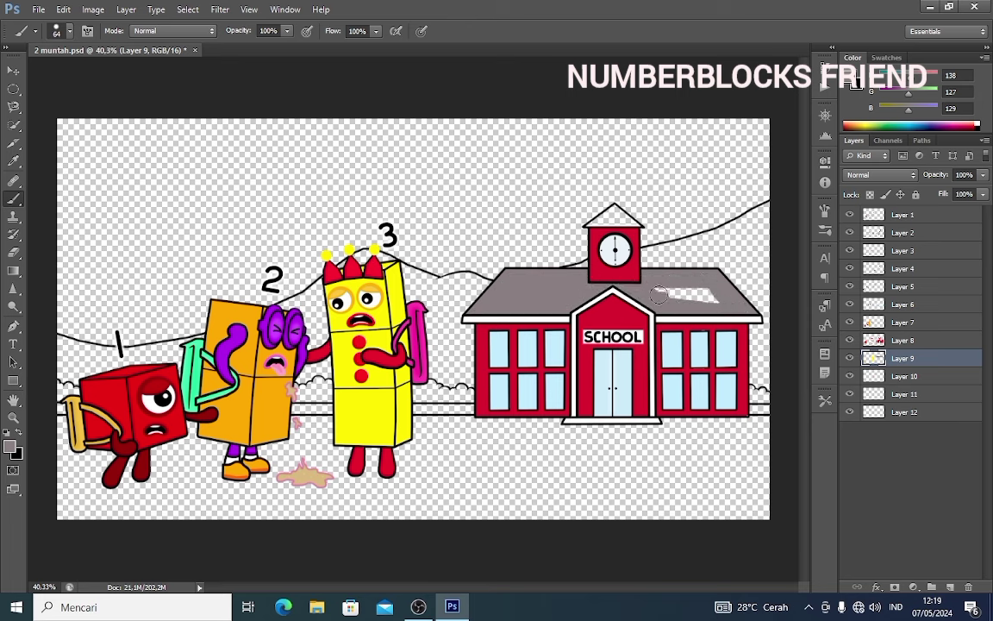
# Paint the clock tower's small roof in the same grey with a 15 px brush.
pyautogui.rightClick(624, 217)
pyautogui.moveTo(602, 219)
pyautogui.mouseDown()
pyautogui.moveTo(615, 217)
pyautogui.moveTo(582, 232)
pyautogui.mouseUp()
pyautogui.rightClick(564, 201)
pyautogui.press('Return')
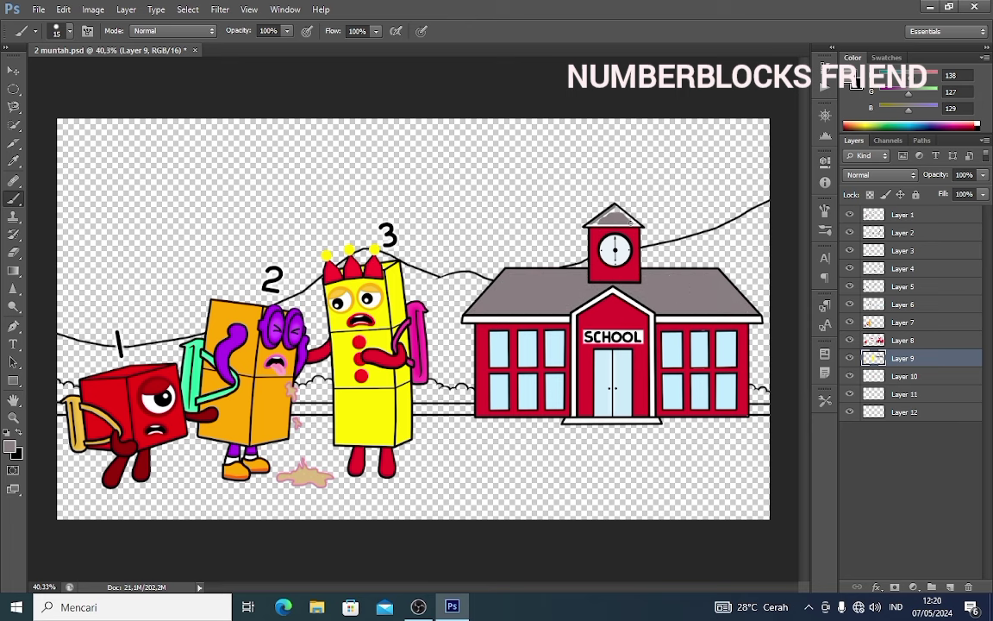
# Shade the school roofs with a darker grey (RGB 124, 112, 114) using a 53 px soft brush.
pyautogui.click(849, 79)
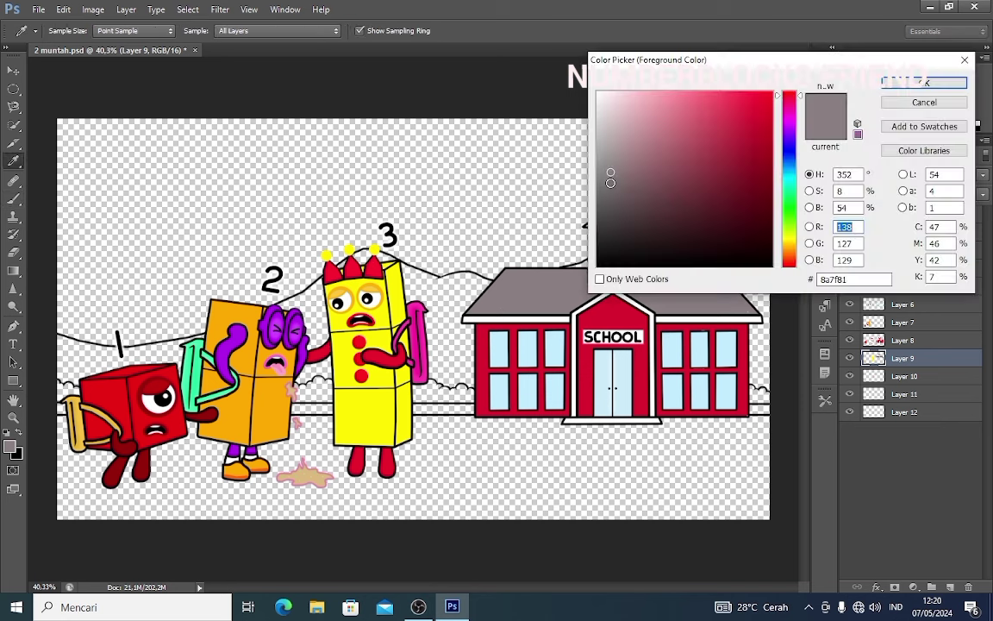
pyautogui.click(615, 182)
pyautogui.press('Return')
pyautogui.rightClick(641, 290)
pyautogui.click(660, 387)
pyautogui.click(687, 325)
pyautogui.press('Return')
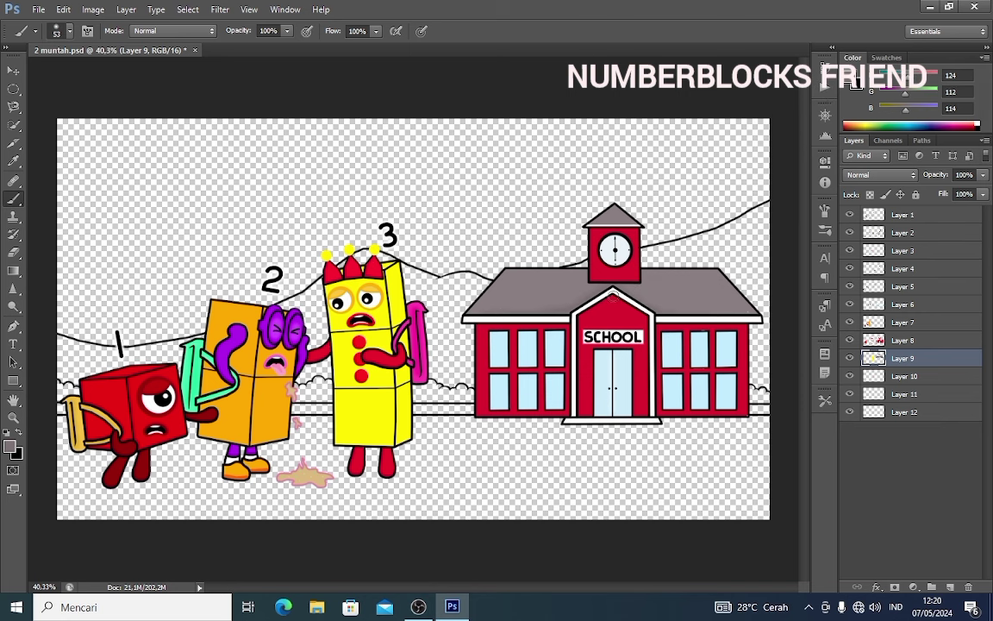
# On Layer 10, paint the bushes behind the characters and school dark green (RGB 6, 119, 0) with a 25 px brush.
pyautogui.click(935, 377)
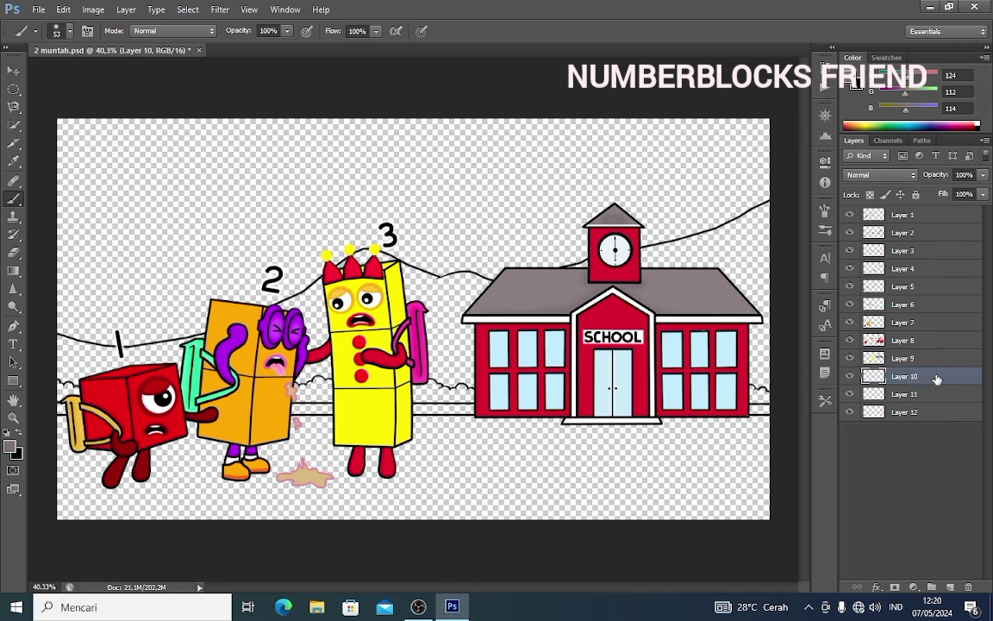
pyautogui.click(849, 78)
pyautogui.click(786, 208)
pyautogui.click(771, 185)
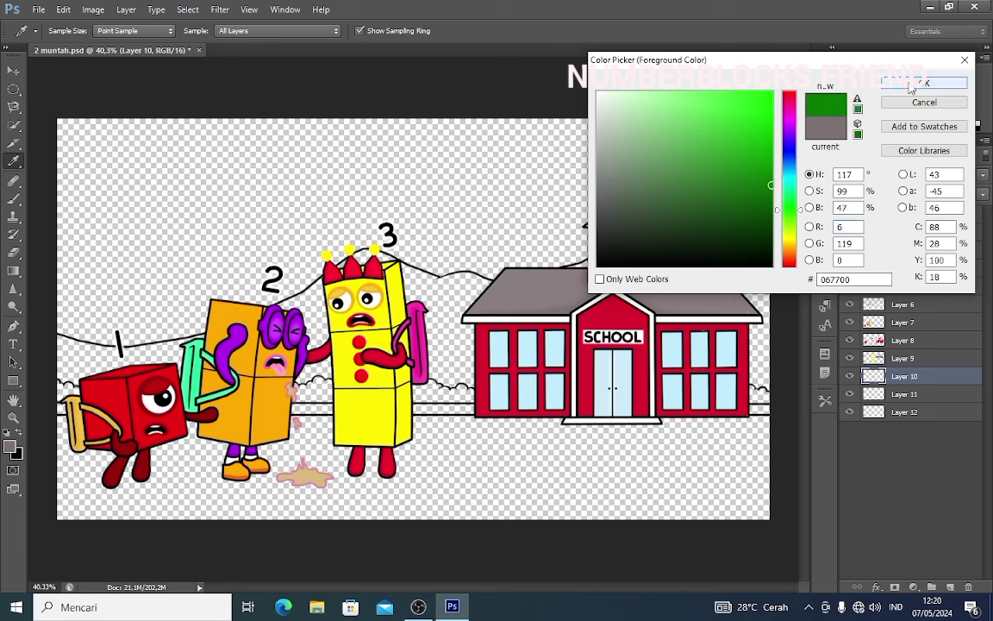
pyautogui.click(912, 84)
pyautogui.rightClick(751, 392)
pyautogui.write('25')
pyautogui.press('Return')
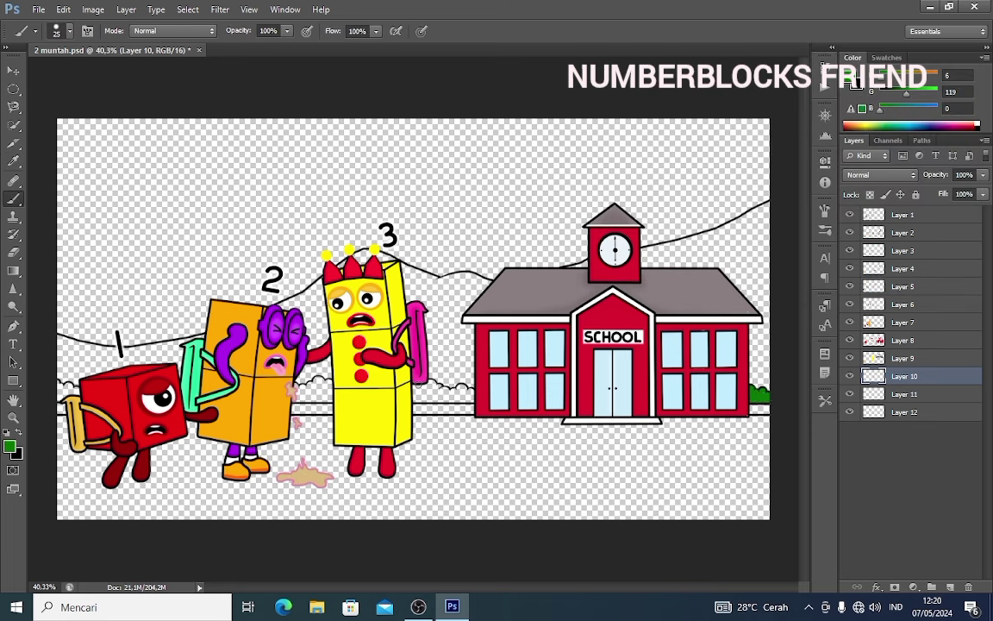
pyautogui.moveTo(416, 394); pyautogui.dragTo(471, 393)
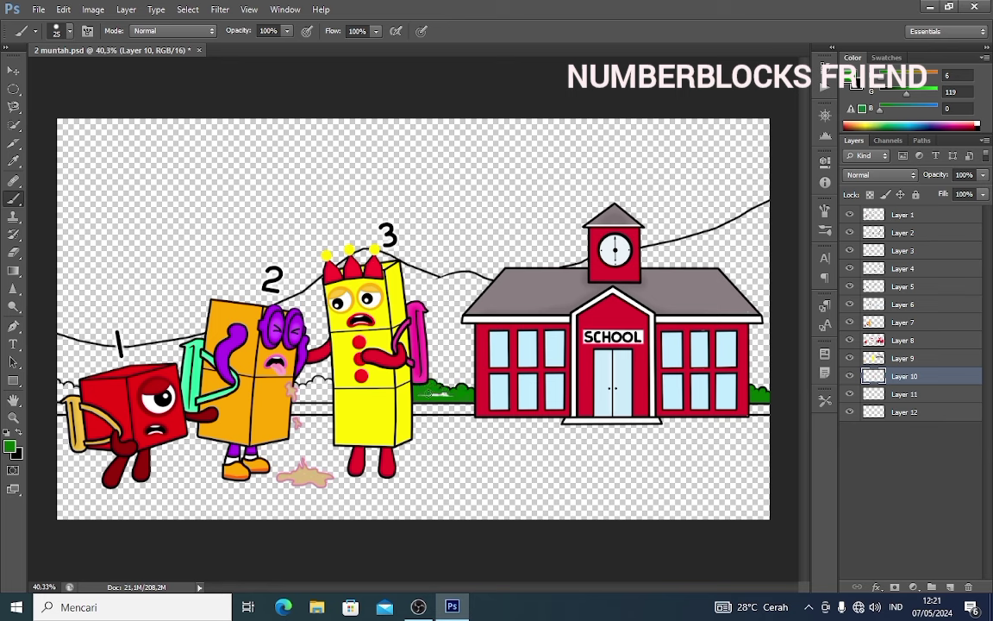
pyautogui.moveTo(298, 395); pyautogui.dragTo(332, 395)
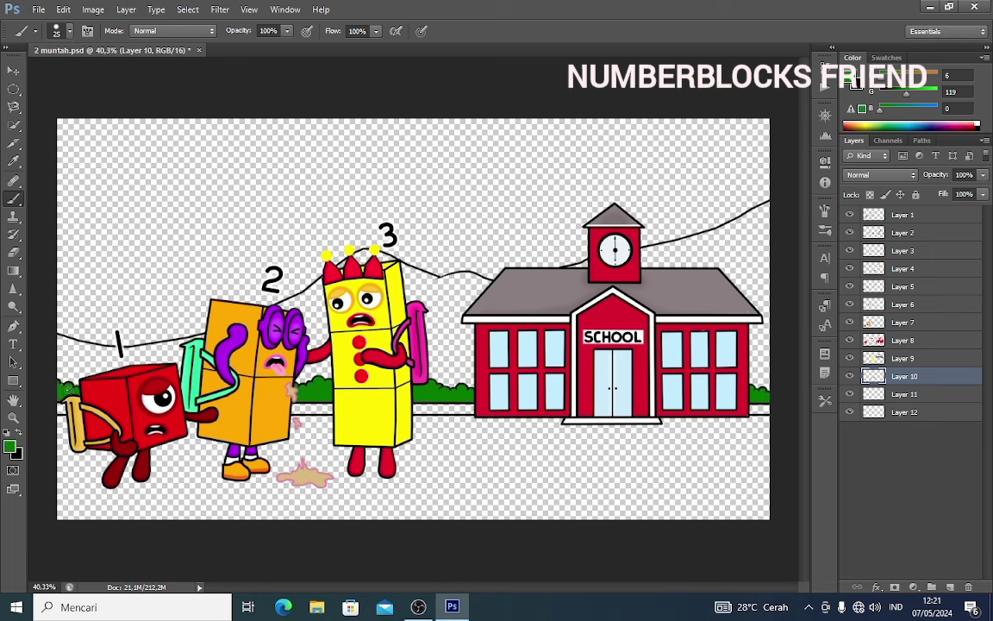
# Add lighter green highlights (RGB 9, 140, 2) to the bushes with a 25 px soft brush.
pyautogui.click(15, 256)
pyautogui.click(13, 200)
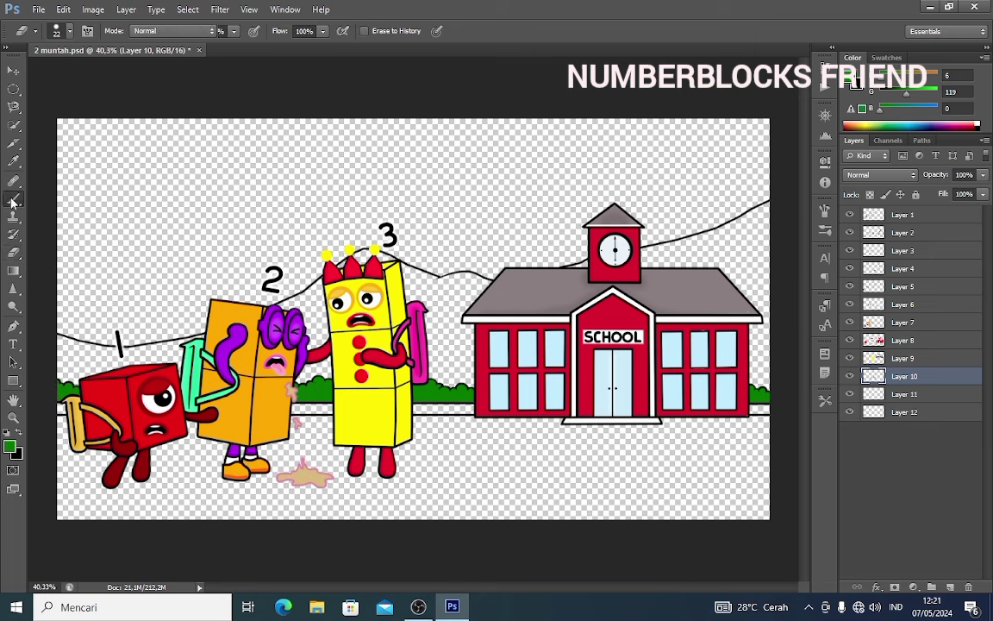
pyautogui.click(10, 446)
pyautogui.click(771, 169)
pyautogui.click(924, 82)
pyautogui.rightClick(776, 392)
pyautogui.click(788, 491)
pyautogui.click(464, 396)
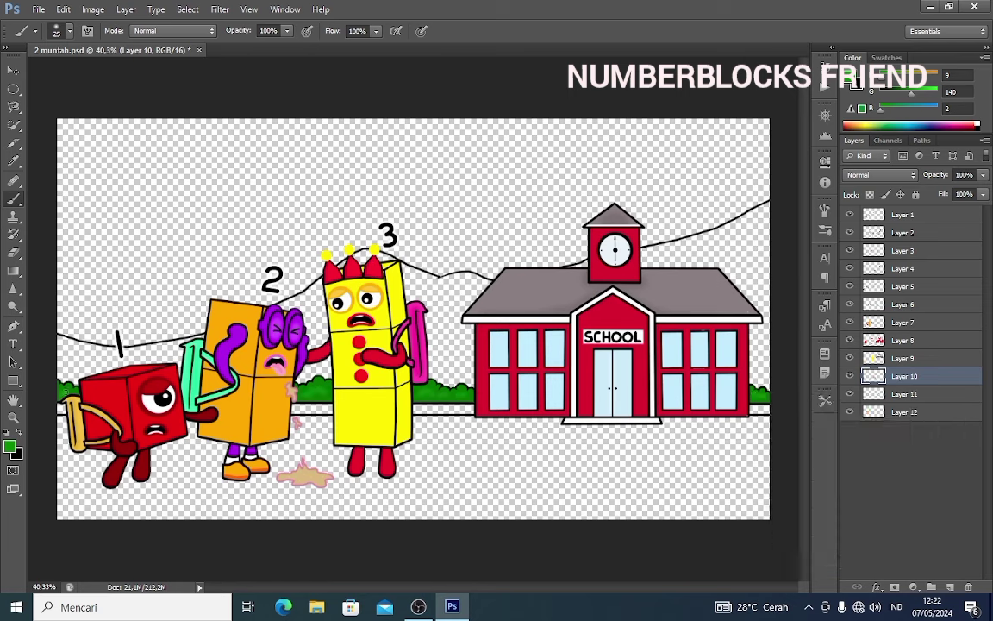
# On Layer 11, paint the grass strip below the bushes bright green (RGB 10, 213, 0) with a 44 px hard brush.
pyautogui.click(939, 394)
pyautogui.click(9, 445)
pyautogui.click(770, 118)
pyautogui.click(916, 84)
pyautogui.rightClick(502, 406)
pyautogui.click(547, 444)
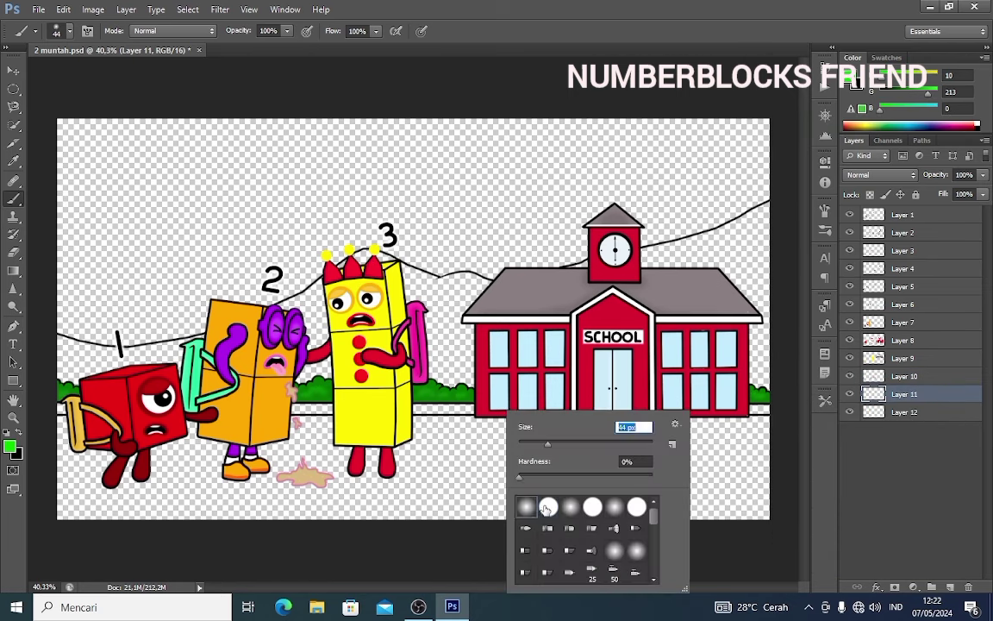
pyautogui.click(547, 507)
pyautogui.click(60, 405)
pyautogui.keyDown('shift'); pyautogui.click(766, 409); pyautogui.keyUp('shift')
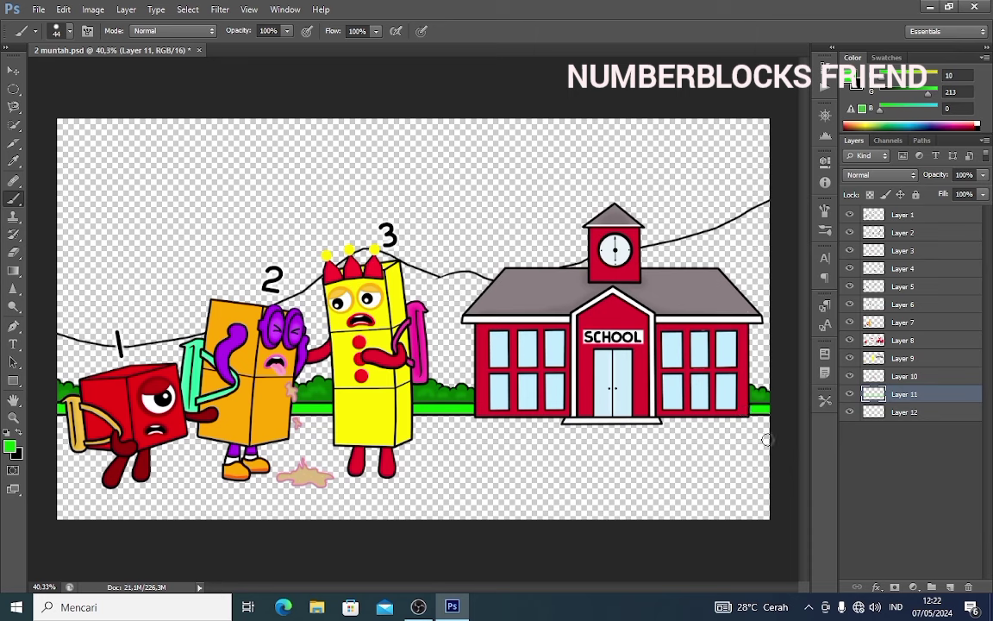
# On Layer 12, paint the ground in front of the school dark grey (RGB 80, 77, 72) with a 473 px brush.
pyautogui.click(899, 413)
pyautogui.click(599, 204)
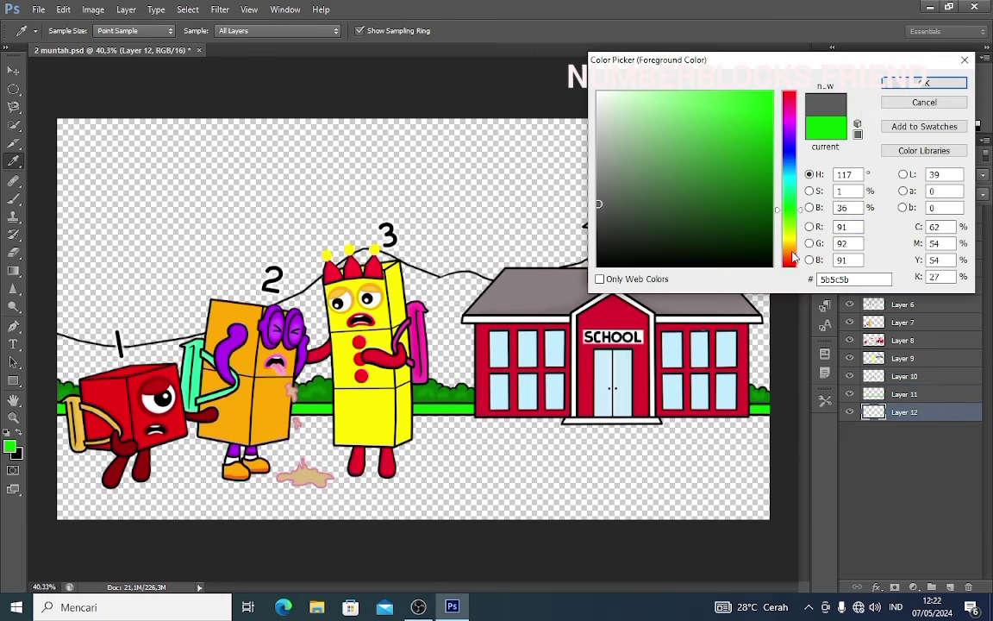
pyautogui.click(790, 251)
pyautogui.click(614, 213)
pyautogui.click(924, 84)
pyautogui.rightClick(371, 490)
pyautogui.moveTo(413, 443); pyautogui.dragTo(504, 444)
pyautogui.moveTo(103, 470)
pyautogui.mouseDown()
pyautogui.moveTo(403, 481)
pyautogui.moveTo(640, 469)
pyautogui.moveTo(753, 483)
pyautogui.mouseUp()
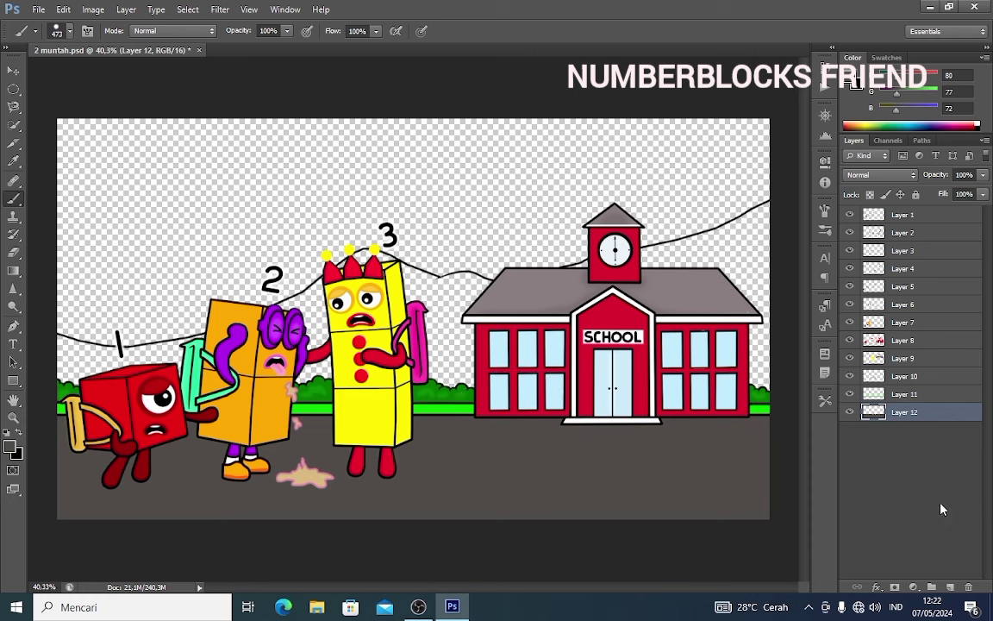
# Paint the mountains slate grey (RGB 87, 99, 112) with a 106 px brush on a new layer beneath Layer 12.
pyautogui.click(950, 587)
pyautogui.moveTo(931, 413); pyautogui.dragTo(929, 446)
pyautogui.click(10, 445)
pyautogui.click(790, 164)
pyautogui.click(642, 195)
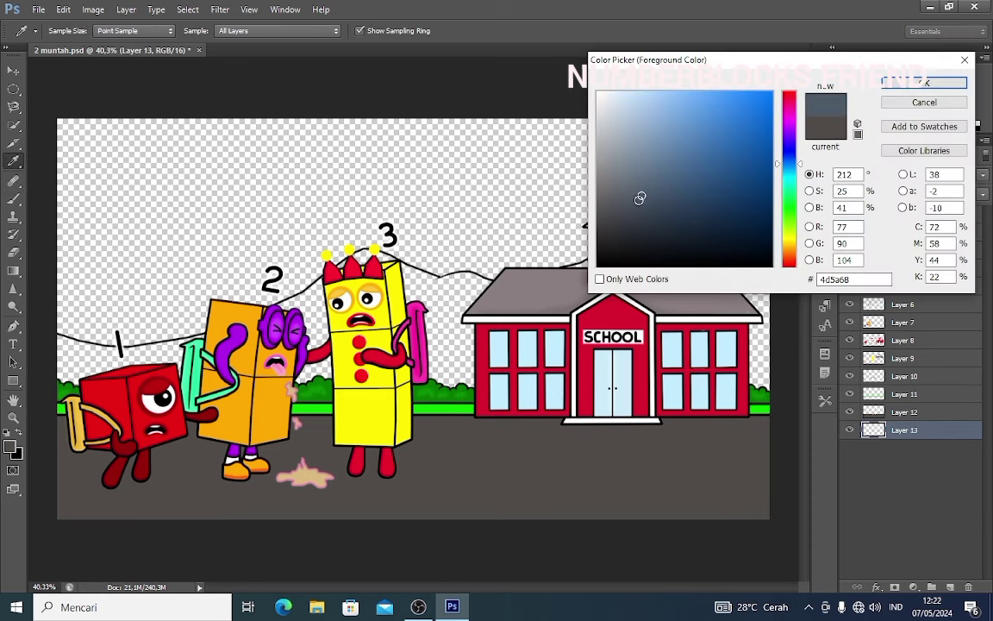
pyautogui.click(639, 200)
pyautogui.click(636, 189)
pyautogui.click(924, 83)
pyautogui.rightClick(293, 366)
pyautogui.moveTo(426, 399); pyautogui.dragTo(373, 399)
pyautogui.click(49, 356)
pyautogui.moveTo(51, 353)
pyautogui.mouseDown()
pyautogui.moveTo(113, 356)
pyautogui.moveTo(77, 372)
pyautogui.moveTo(206, 338)
pyautogui.moveTo(185, 364)
pyautogui.moveTo(332, 365)
pyautogui.moveTo(304, 332)
pyautogui.moveTo(309, 303)
pyautogui.moveTo(379, 264)
pyautogui.moveTo(420, 282)
pyautogui.moveTo(464, 285)
pyautogui.moveTo(480, 300)
pyautogui.moveTo(336, 310)
pyautogui.moveTo(437, 370)
pyautogui.moveTo(435, 314)
pyautogui.mouseUp()
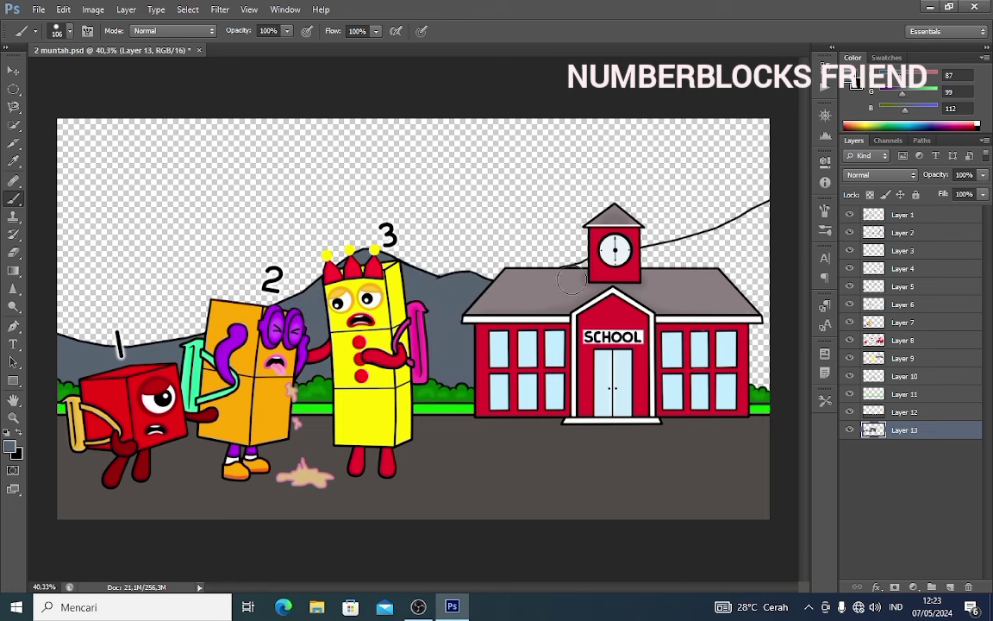
pyautogui.moveTo(621, 268)
pyautogui.mouseDown()
pyautogui.moveTo(772, 213)
pyautogui.moveTo(723, 266)
pyautogui.moveTo(763, 257)
pyautogui.moveTo(762, 379)
pyautogui.mouseUp()
# Shade the mountains with darker slate tones (RGB 73, 85, 97 and RGB 64, 74, 86) using a 195 px soft brush.
pyautogui.click(849, 81)
pyautogui.click(639, 199)
pyautogui.click(924, 82)
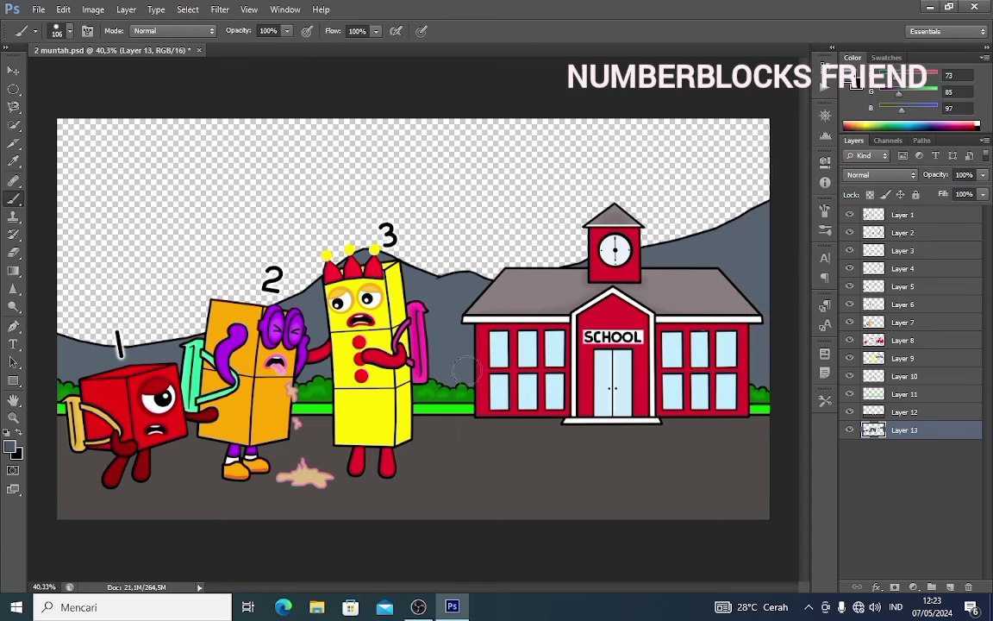
pyautogui.rightClick(466, 355)
pyautogui.click(494, 443)
pyautogui.moveTo(66, 395)
pyautogui.mouseDown()
pyautogui.moveTo(166, 393)
pyautogui.moveTo(339, 359)
pyautogui.moveTo(470, 366)
pyautogui.moveTo(656, 290)
pyautogui.moveTo(743, 336)
pyautogui.moveTo(711, 341)
pyautogui.mouseUp()
pyautogui.click(856, 80)
pyautogui.click(639, 201)
pyautogui.click(926, 80)
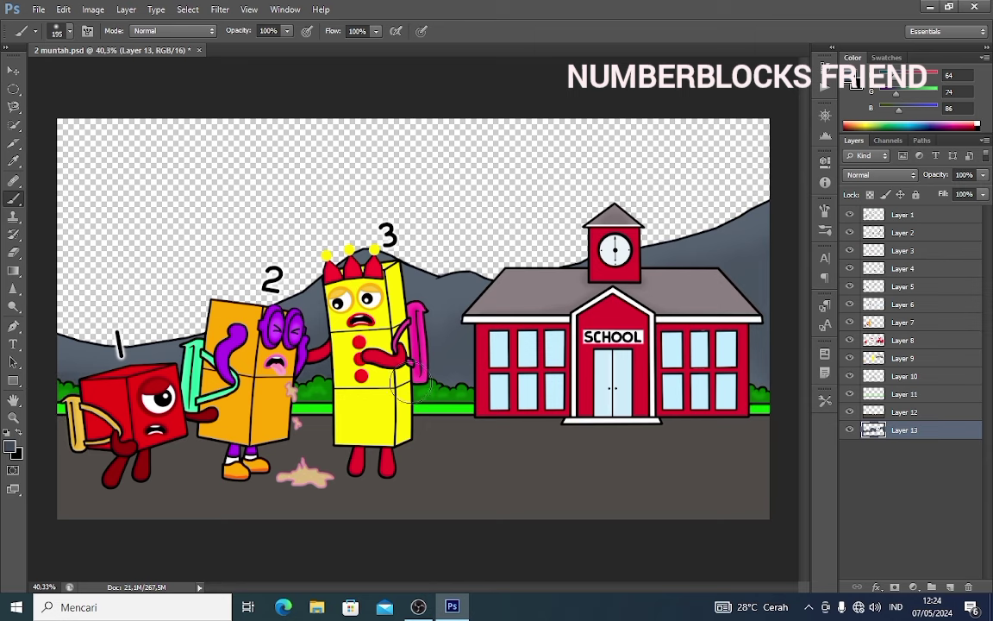
# Fill the sky with light blue (RGB 44, 183, 255) on a new layer beneath the mountains.
pyautogui.keyDown('ctrl'); pyautogui.click(950, 587); pyautogui.keyUp('ctrl')
pyautogui.click(854, 81)
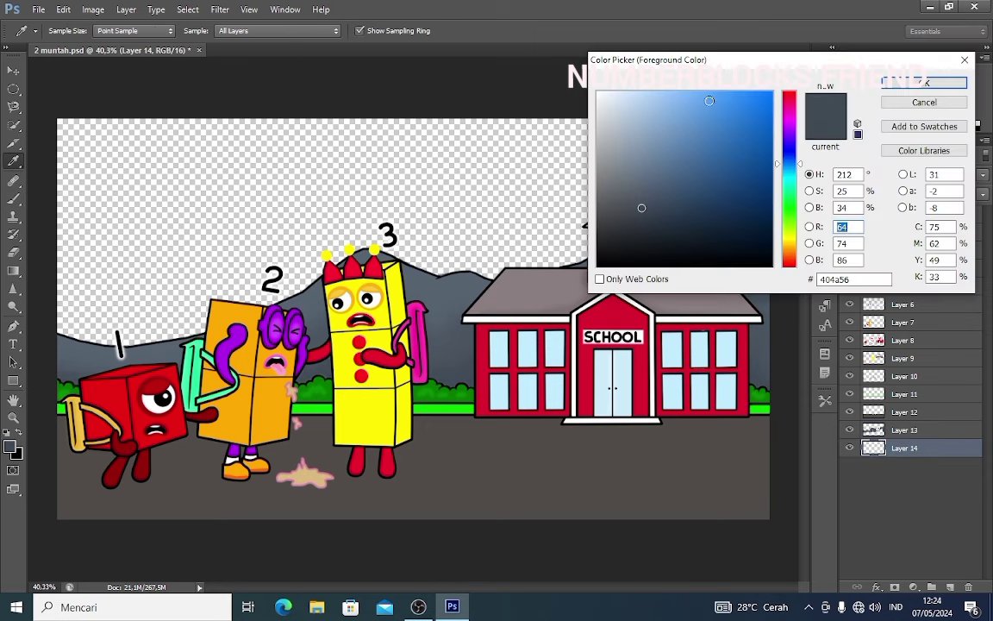
pyautogui.click(789, 169)
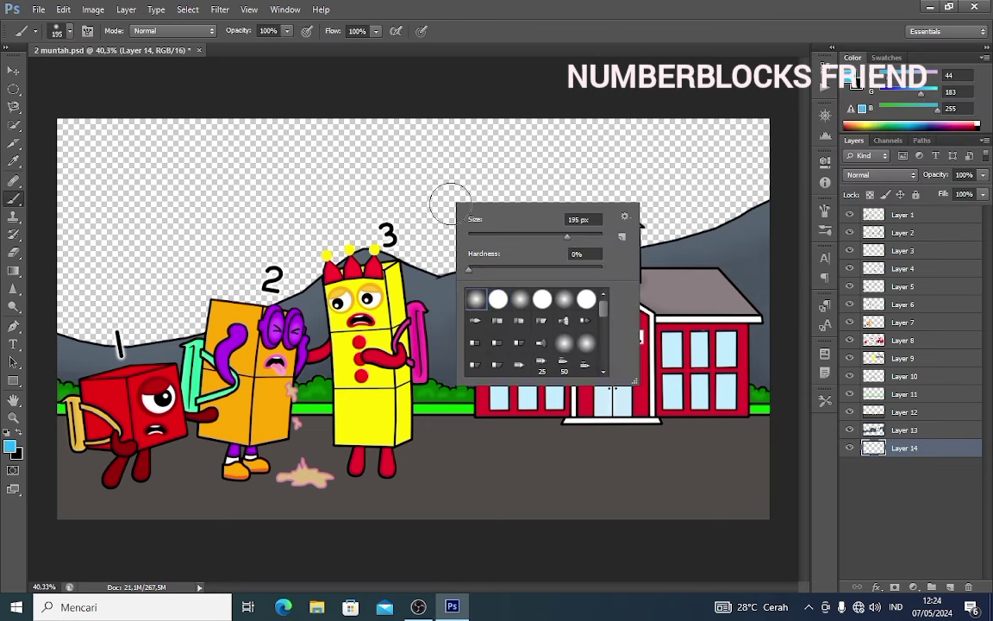
pyautogui.doubleClick(573, 217)
pyautogui.press('Return')
pyautogui.moveTo(129, 138)
pyautogui.mouseDown()
pyautogui.moveTo(232, 133)
pyautogui.moveTo(191, 241)
pyautogui.moveTo(129, 263)
pyautogui.mouseUp()
# Brush a pale yellow glow (RGB 254, 227, 119) along the horizon above the mountains with a large soft brush.
pyautogui.click(854, 81)
pyautogui.click(791, 242)
pyautogui.click(691, 90)
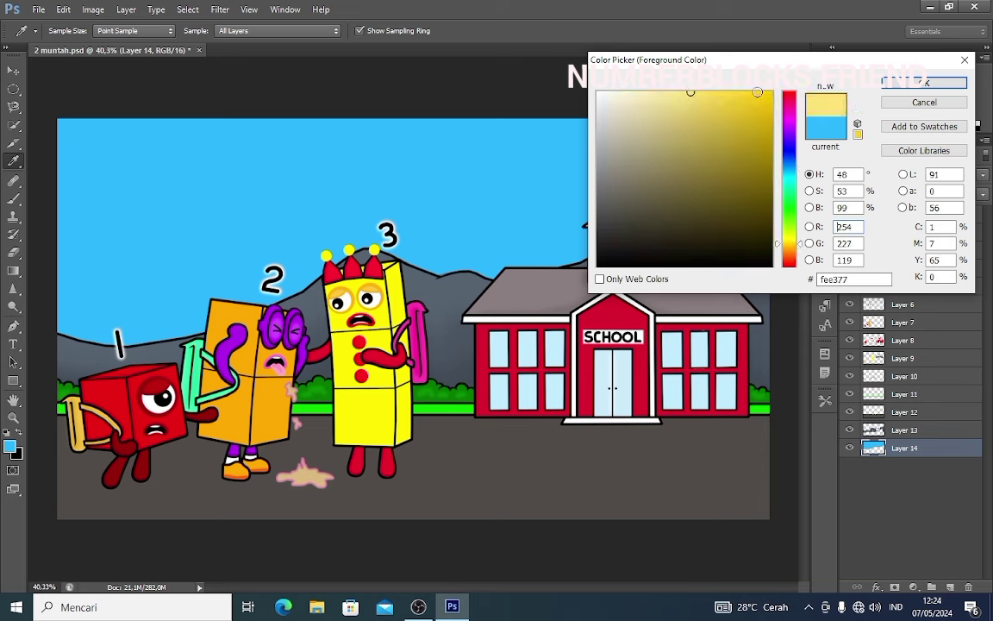
pyautogui.click(926, 81)
pyautogui.rightClick(382, 217)
pyautogui.click(403, 312)
pyautogui.moveTo(509, 249); pyautogui.dragTo(517, 251)
pyautogui.moveTo(90, 438)
pyautogui.mouseDown()
pyautogui.moveTo(175, 445)
pyautogui.moveTo(395, 351)
pyautogui.moveTo(553, 371)
pyautogui.moveTo(772, 302)
pyautogui.mouseUp()
# Set the brush to 13 px hard round, and collapse the docked panels to fit the whole picture on screen.
pyautogui.rightClick(459, 348)
pyautogui.click(503, 443)
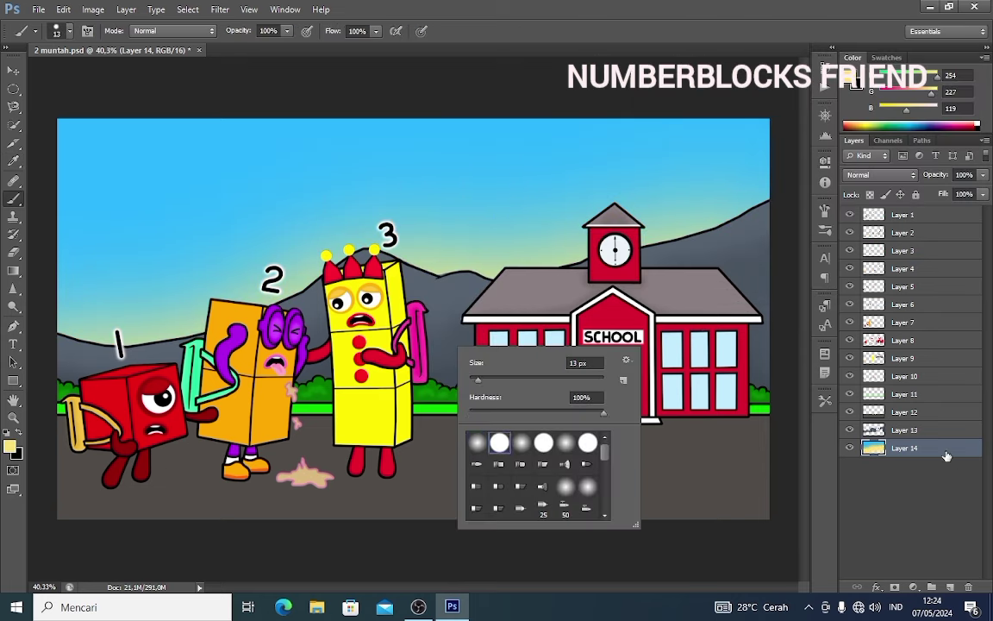
pyautogui.click(947, 454)
pyautogui.click(987, 48)
pyautogui.hotkey('ctrl', '0')
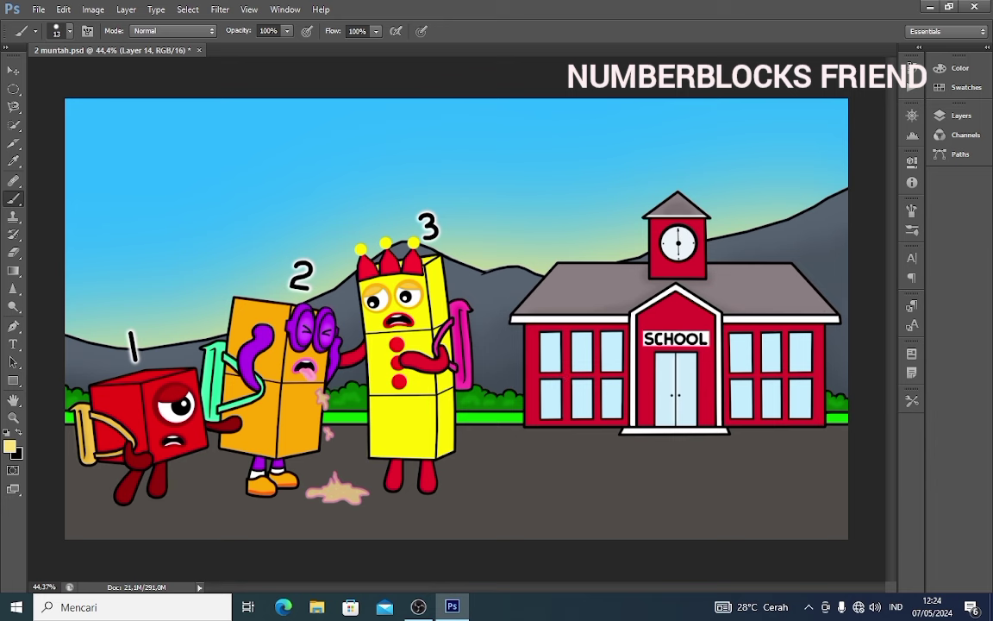